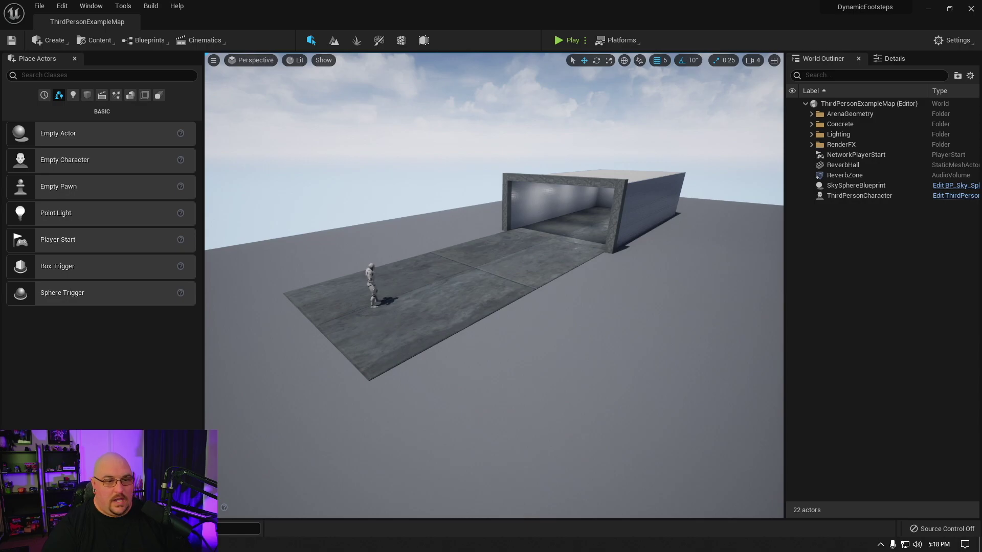
Step: Move the ReverbHall mesh sideways along its Y axis, off the concrete walkway
key(w)
right_drag(494, 286, 578, 258)
key(a)
key(d)
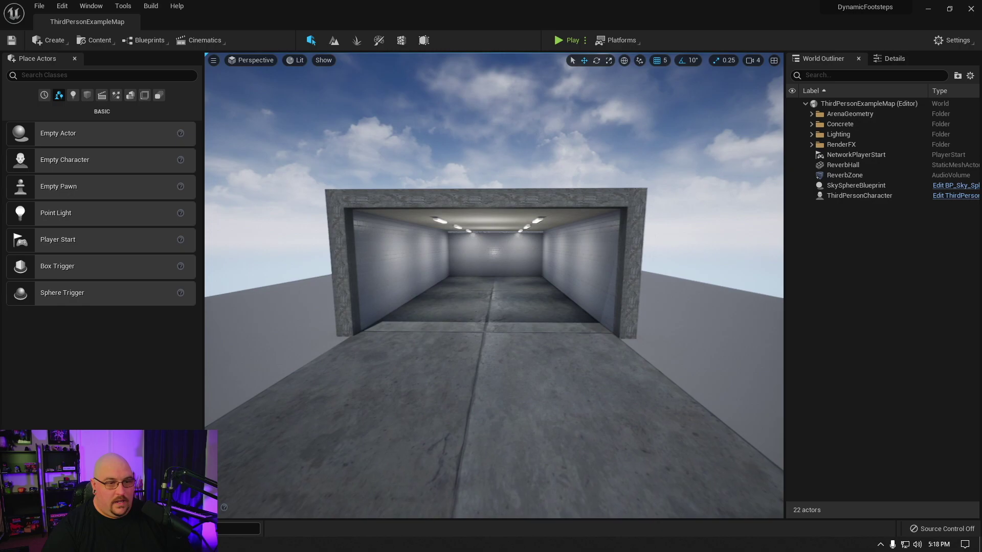
click(578, 259)
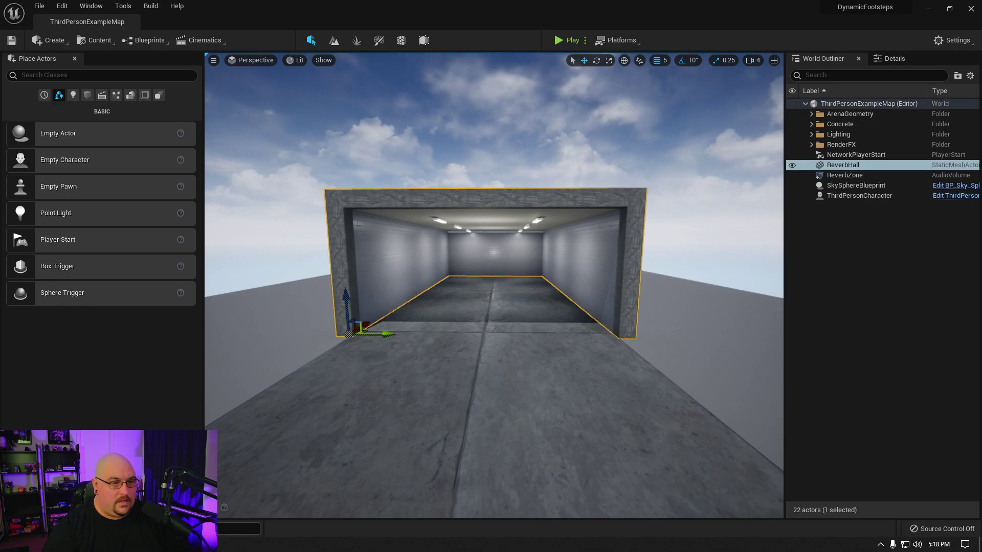
drag(386, 335, 778, 346)
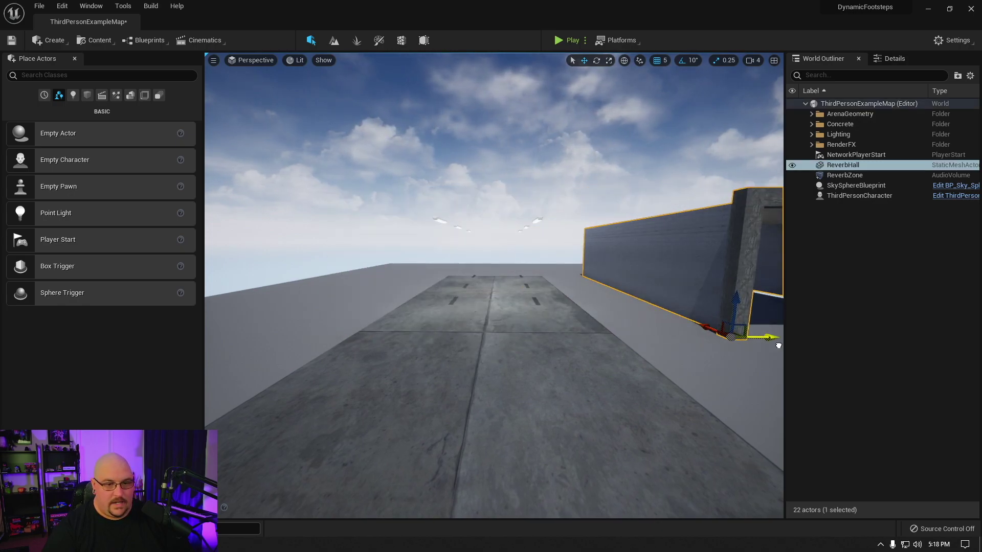
Step: Turn off game view to show the volume outlines and select the ReverbZone audio volume over the far end of the walkway
right_drag(494, 285, 427, 298)
key(d)
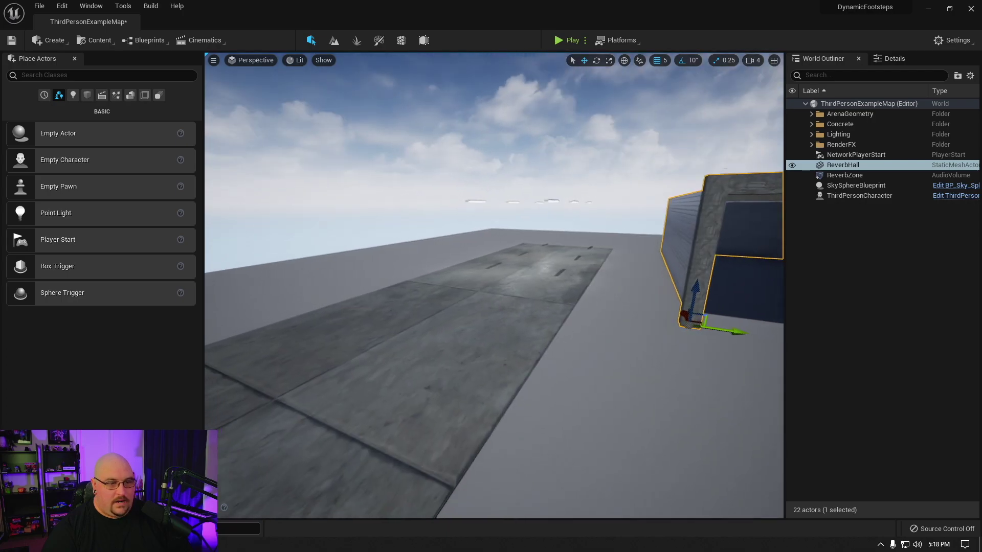
key(g)
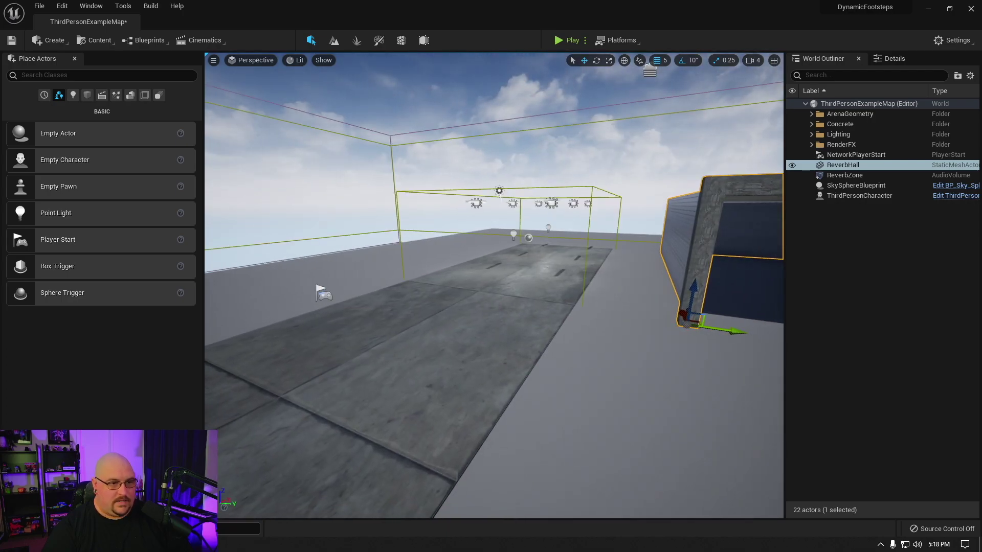
key(e)
right_drag(494, 286, 515, 289)
key(w)
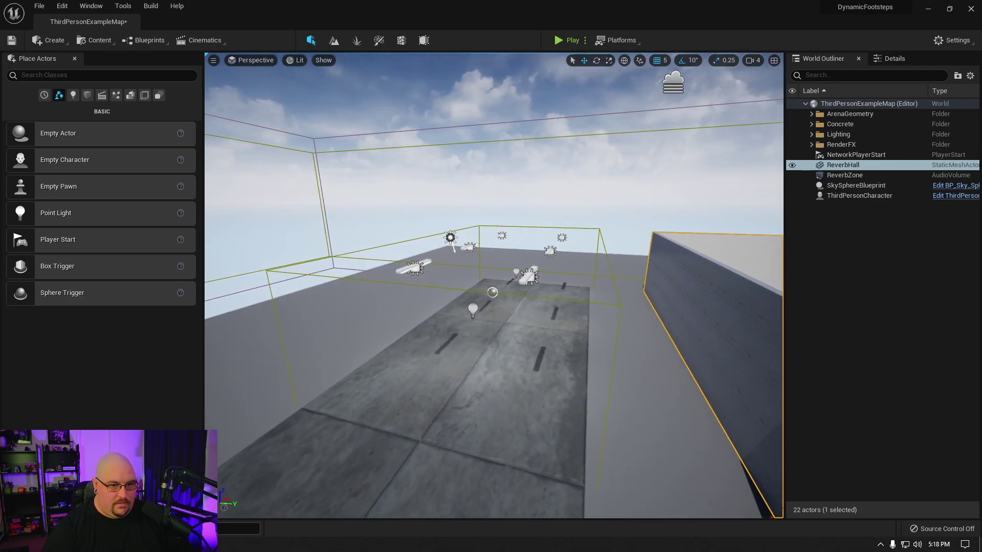
mouse_move(453, 285)
right_down()
mouse_move(489, 286)
mouse_move(472, 287)
right_up()
click(844, 175)
key(s)
Step: Play-test the level by running the character along the walkway into and out of the exposed reverb zone, and stop the session
click(568, 40)
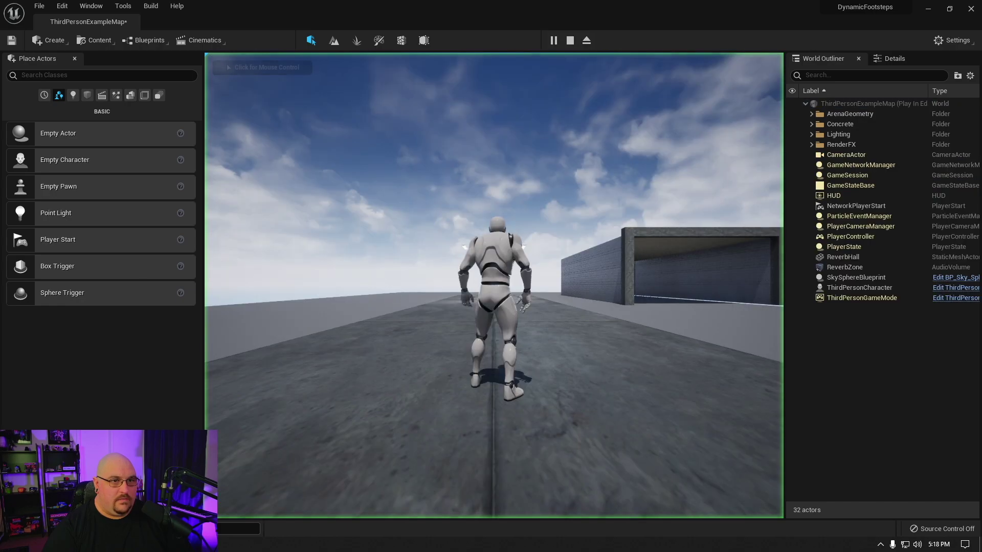
key(w)
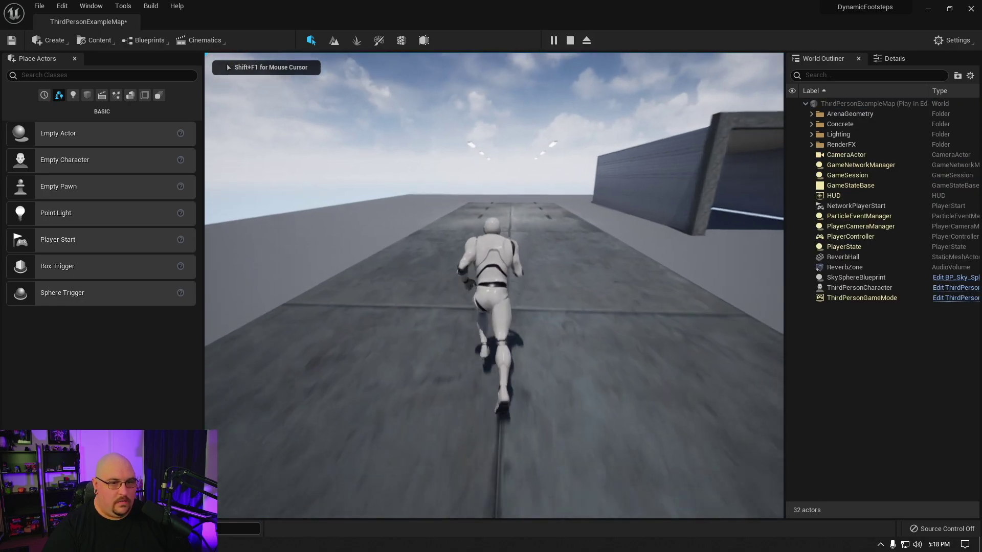
key(d)
key(s)
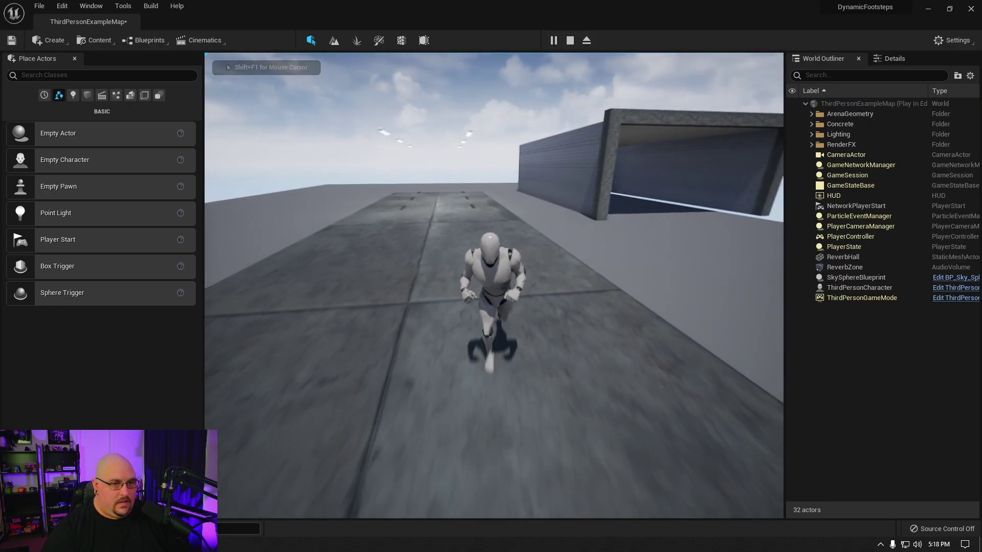
key(a)
key(w)
key(w)
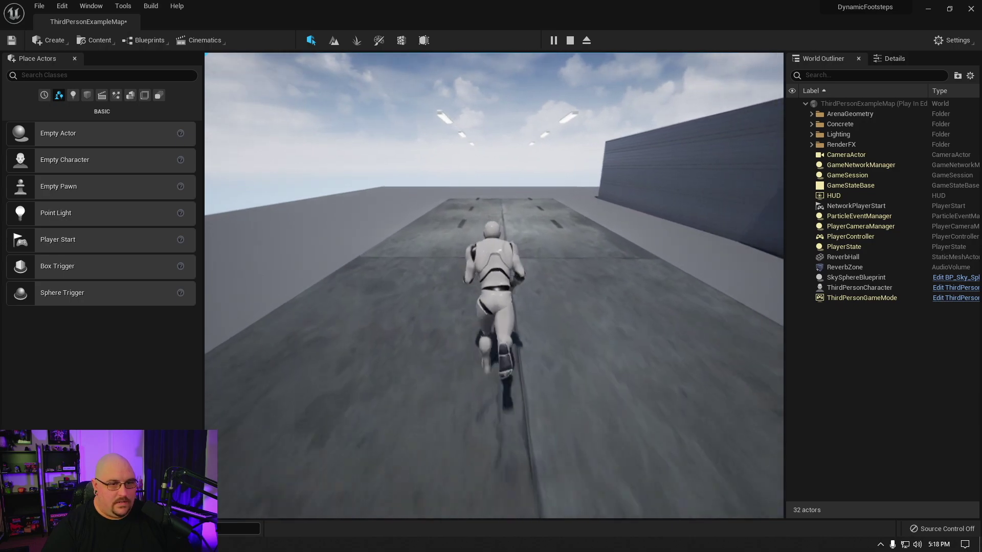
key(w)
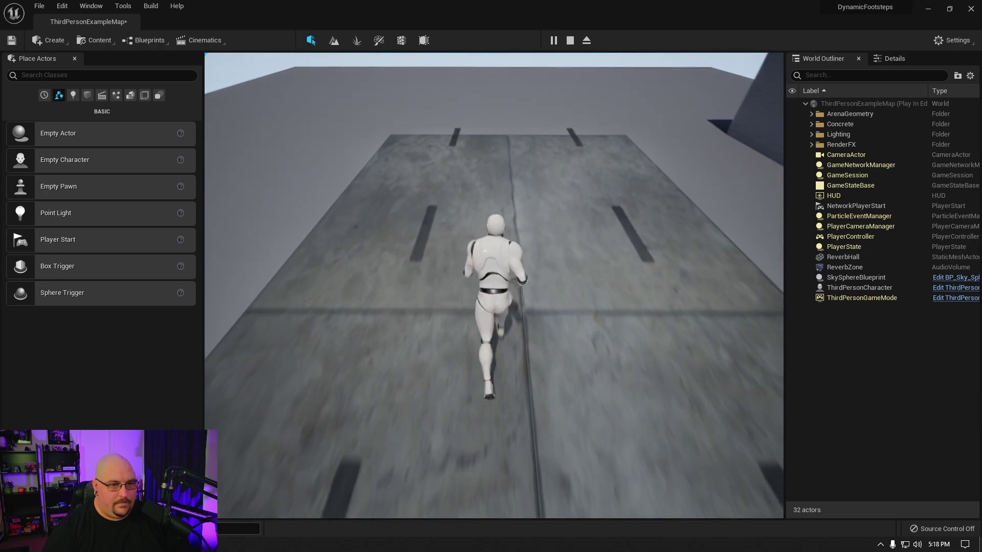
key(w)
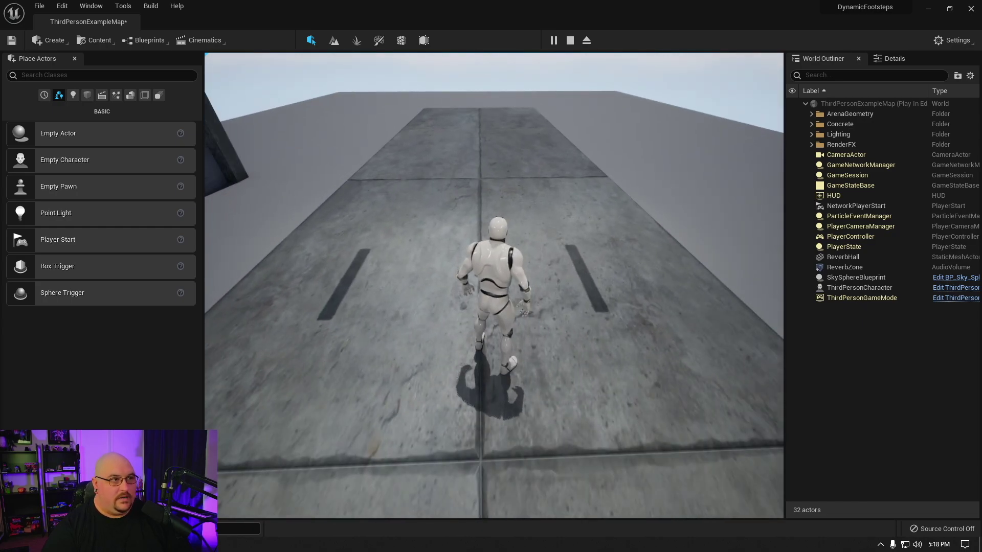
key(w)
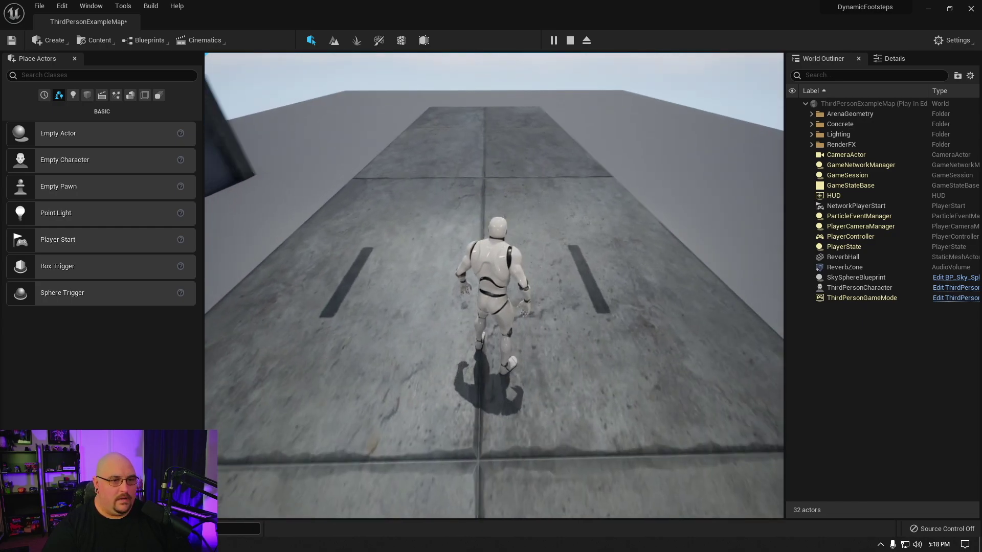
key(w)
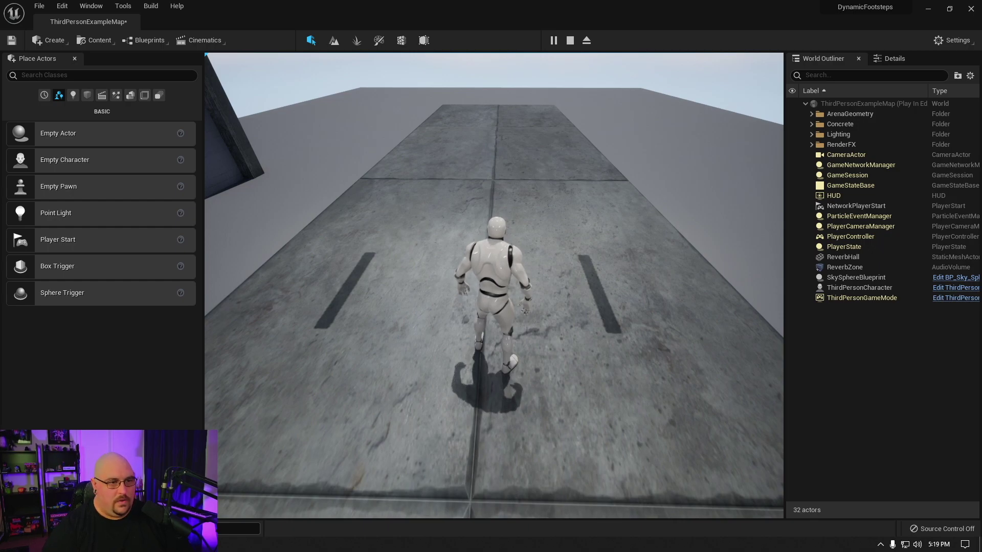
key(w)
key(d)
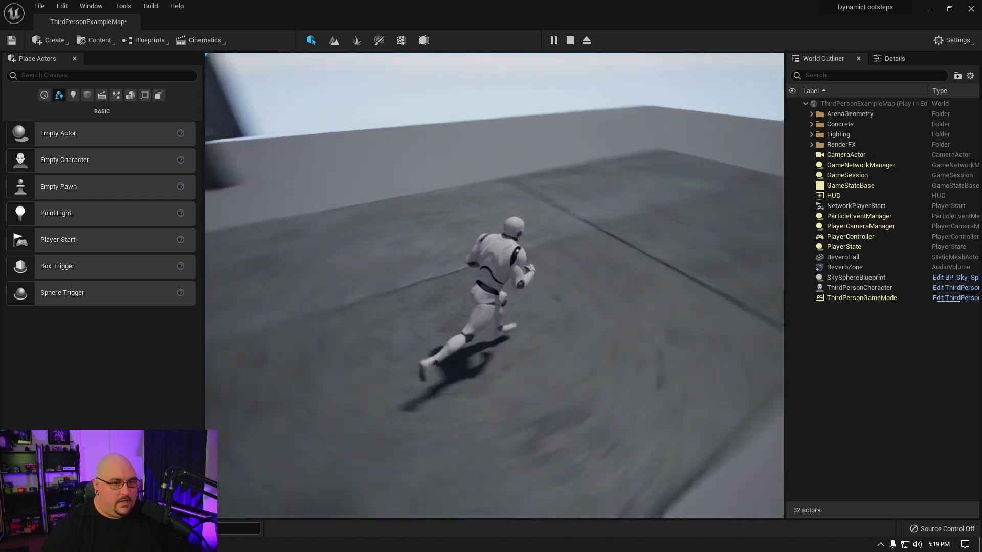
key(Escape)
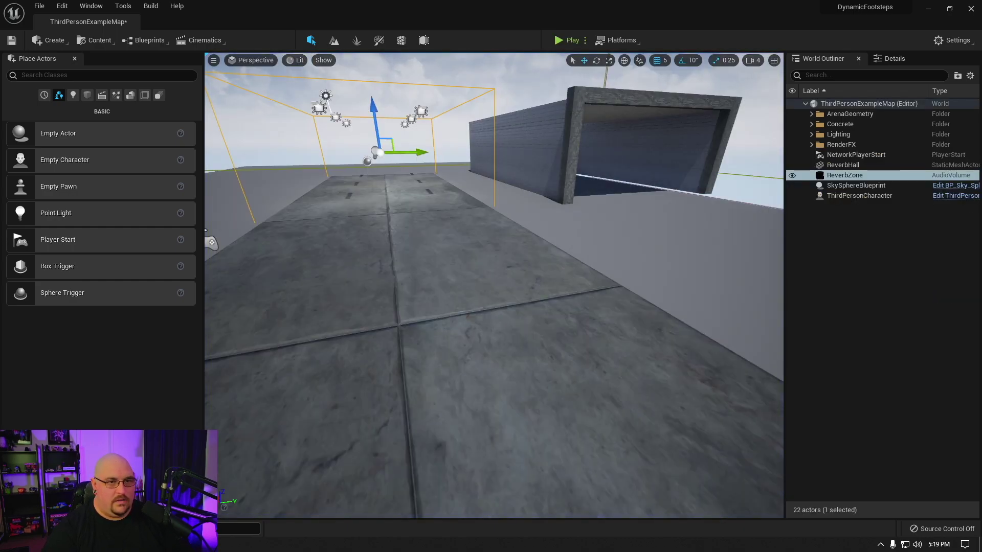
Step: Undo the ReverbHall's sideways move and slide the hall along its X axis to the near end of the walkway, around the character
click(843, 164)
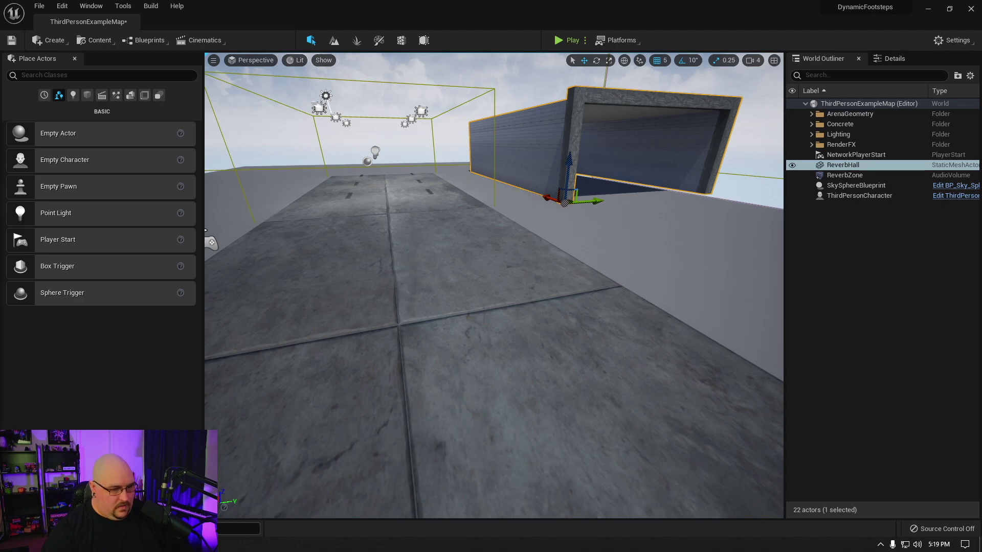
key(ctrl+z)
key(ctrl+z)
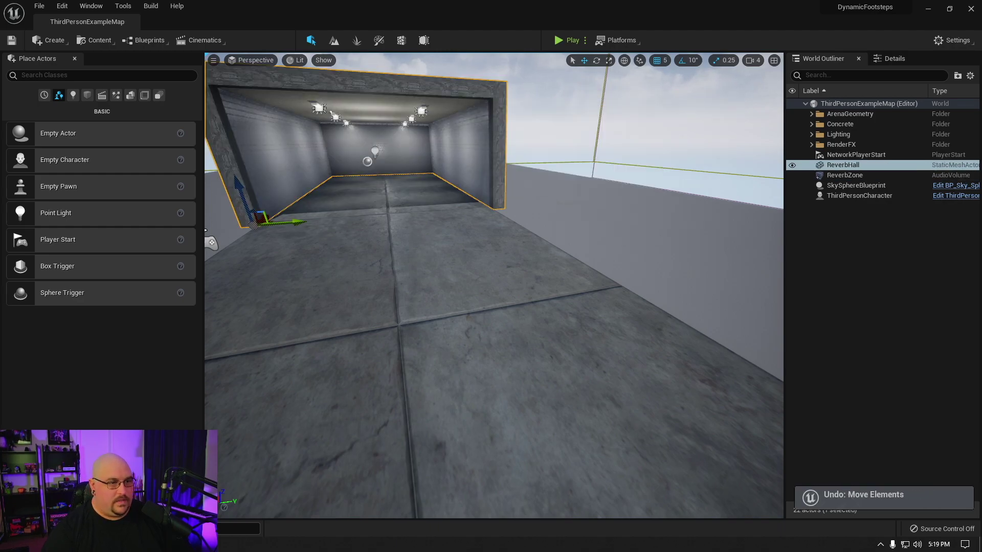
right_drag(494, 286, 271, 294)
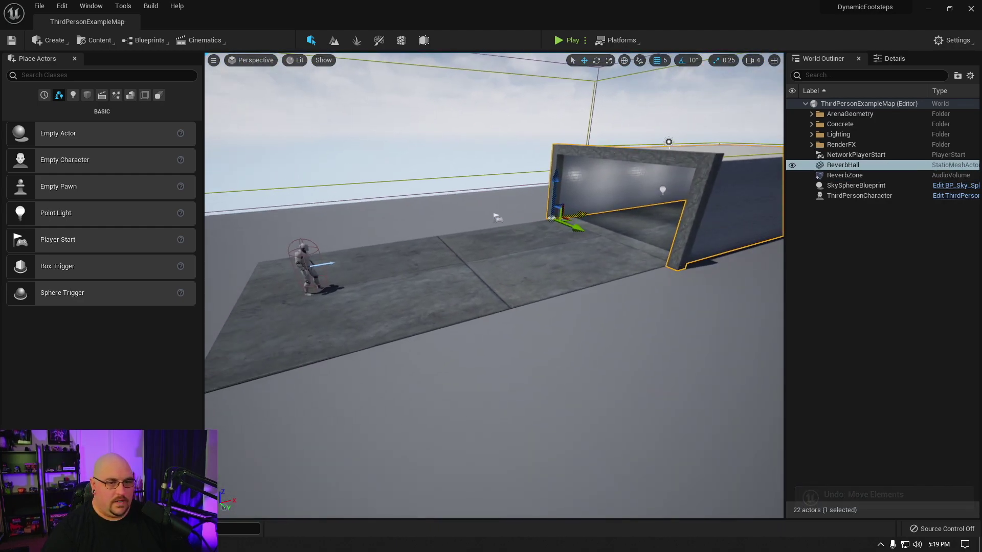
drag(578, 214, 304, 245)
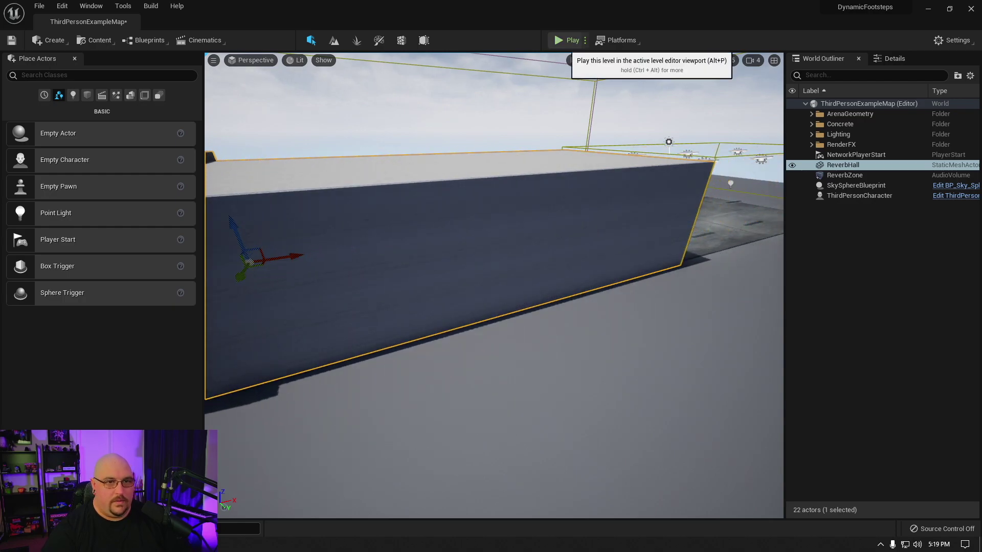
Step: Play-test the level by running from inside the relocated hall to the walkway area under the ceiling lights, comparing the footstep sound
click(568, 40)
key(w)
key(w)
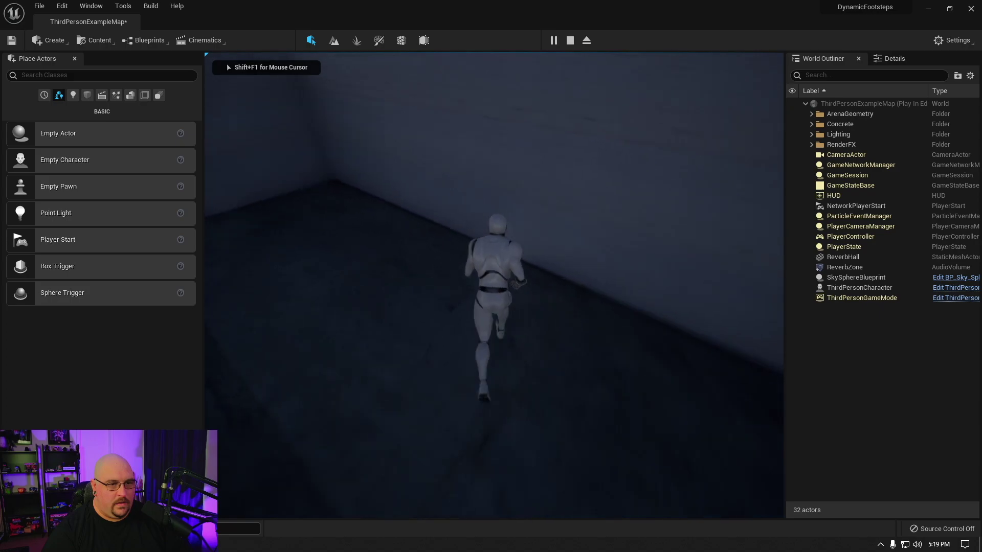
key(w)
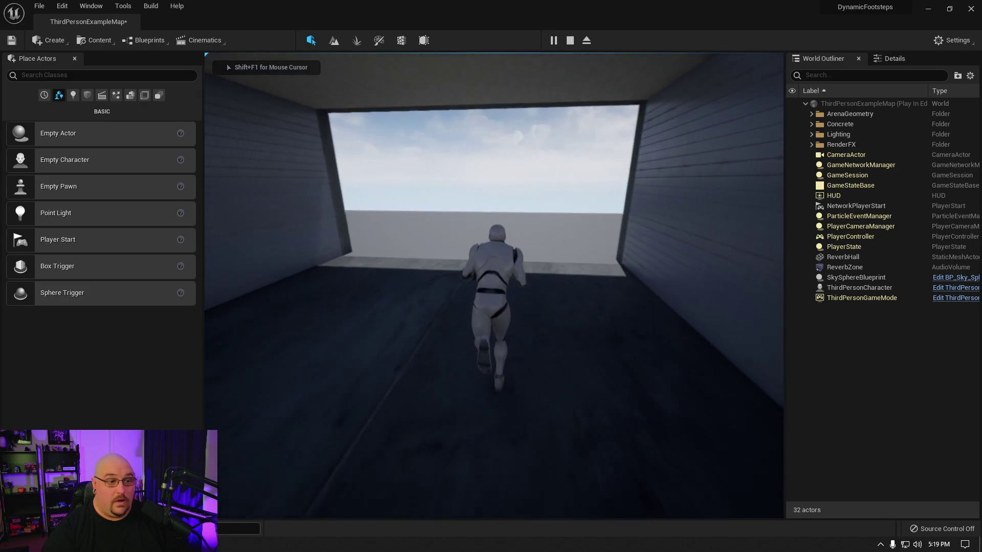
key(w)
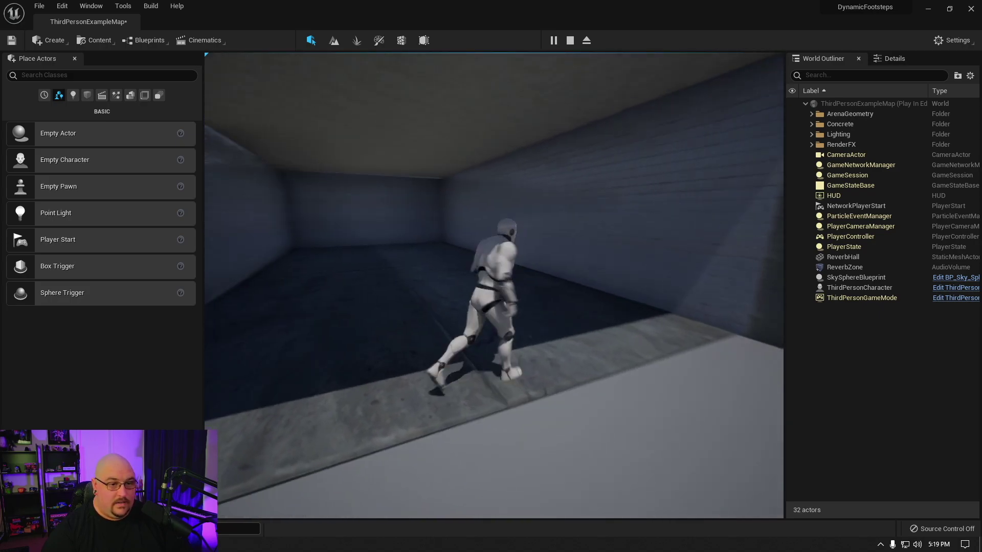
key(w)
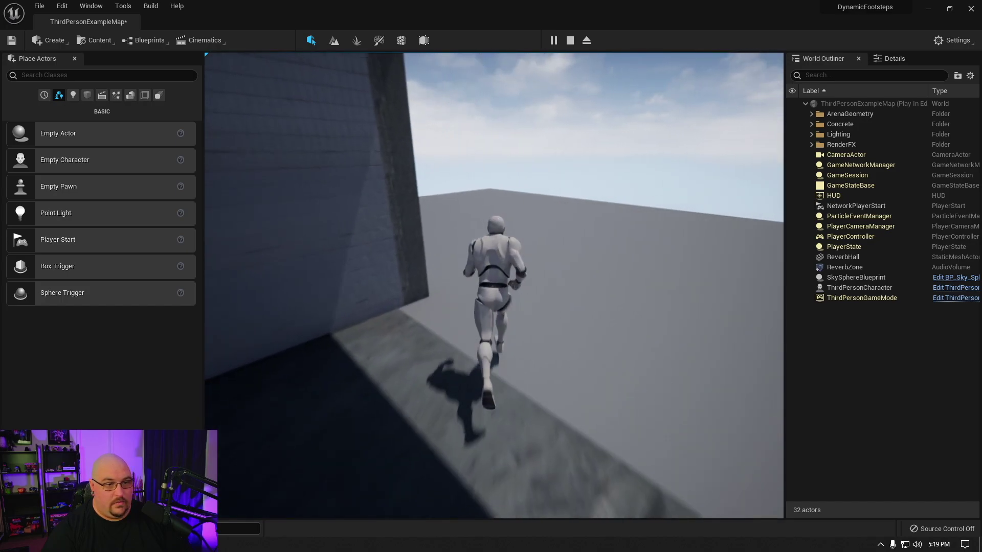
key(w)
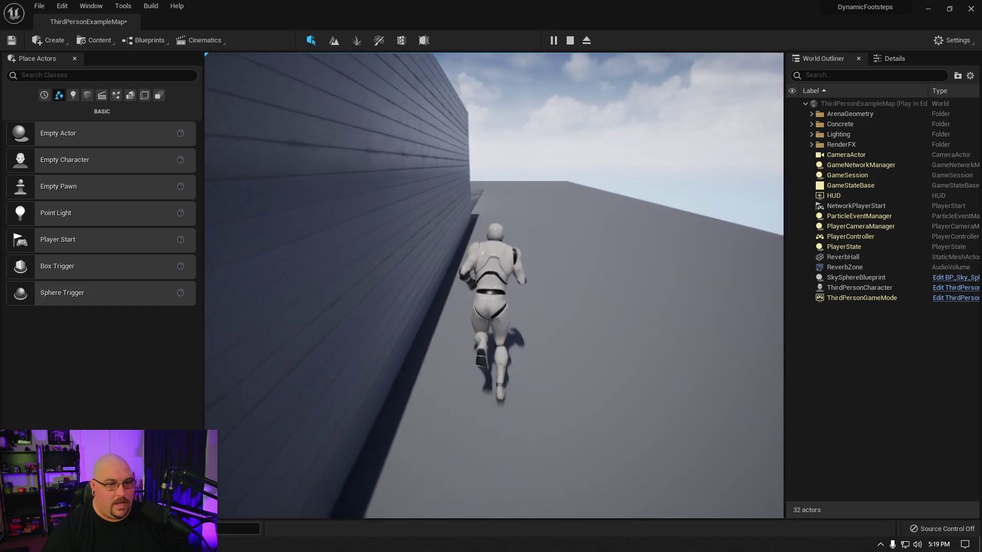
key(w)
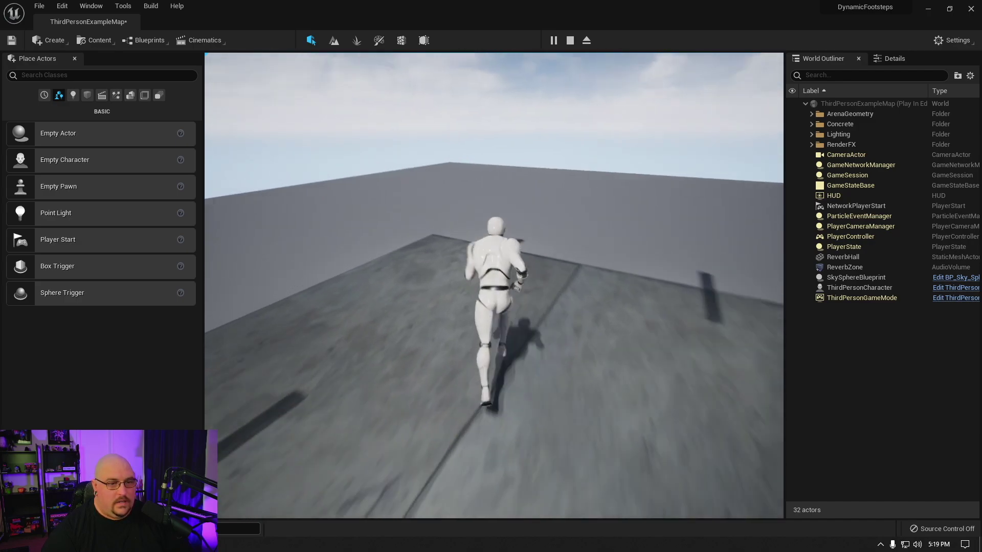
key(w)
key(w)
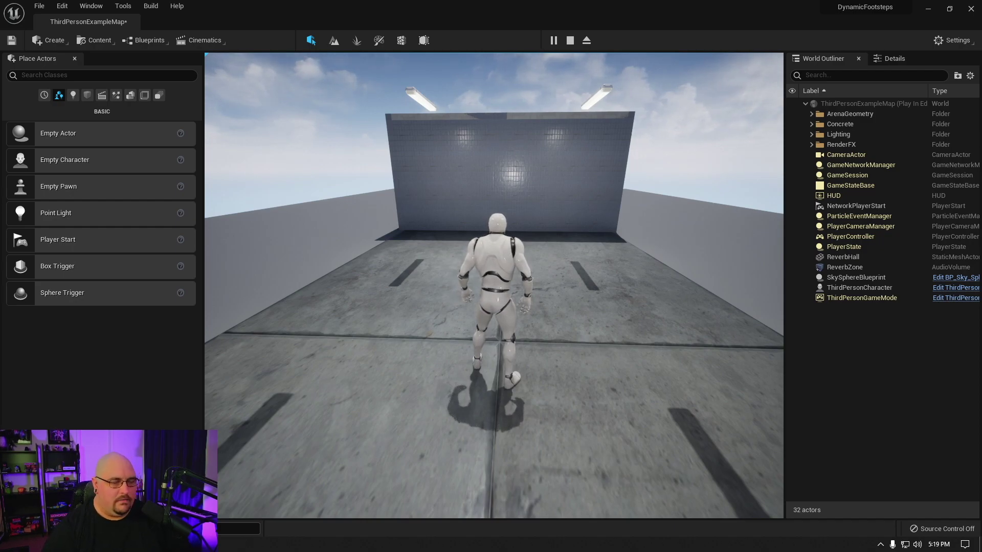
key(a)
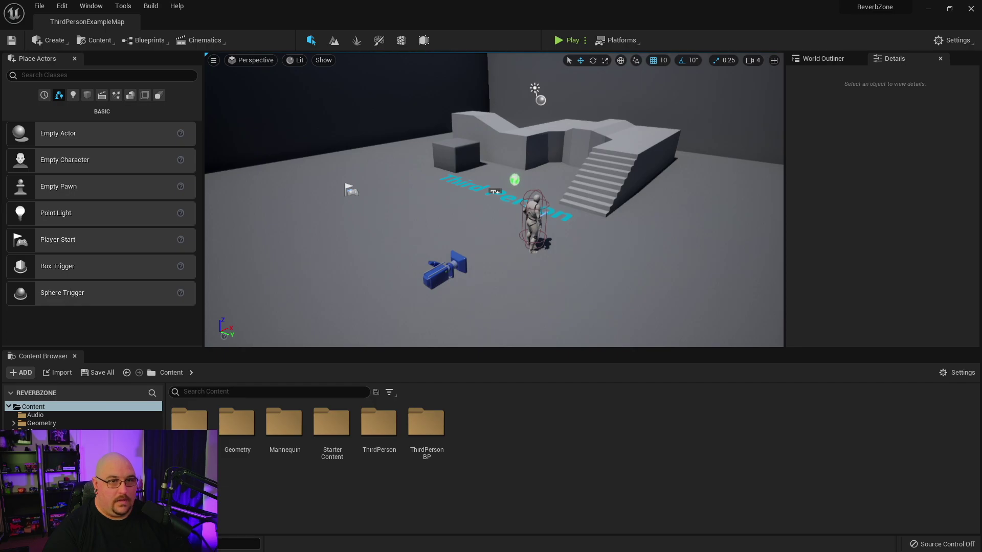
Step: Play-test the ReverbZone project's ThirdPersonExampleMap by running the character around the open floor, and end the session
click(559, 40)
key(w)
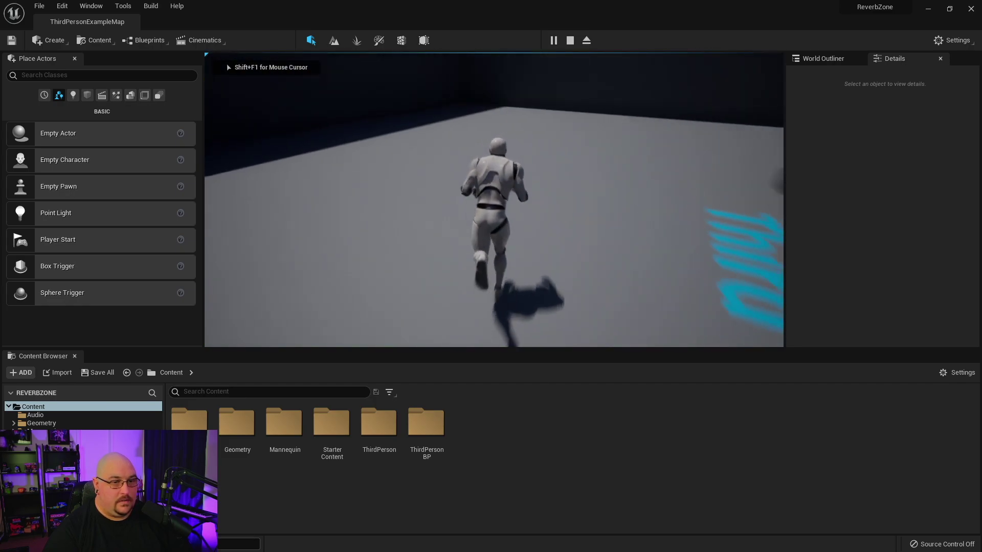
key(d)
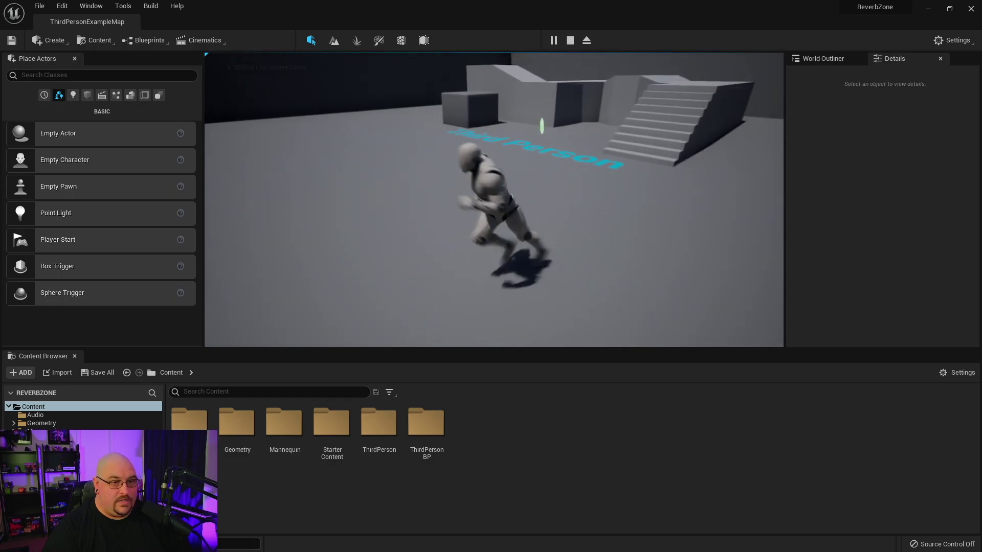
key(w)
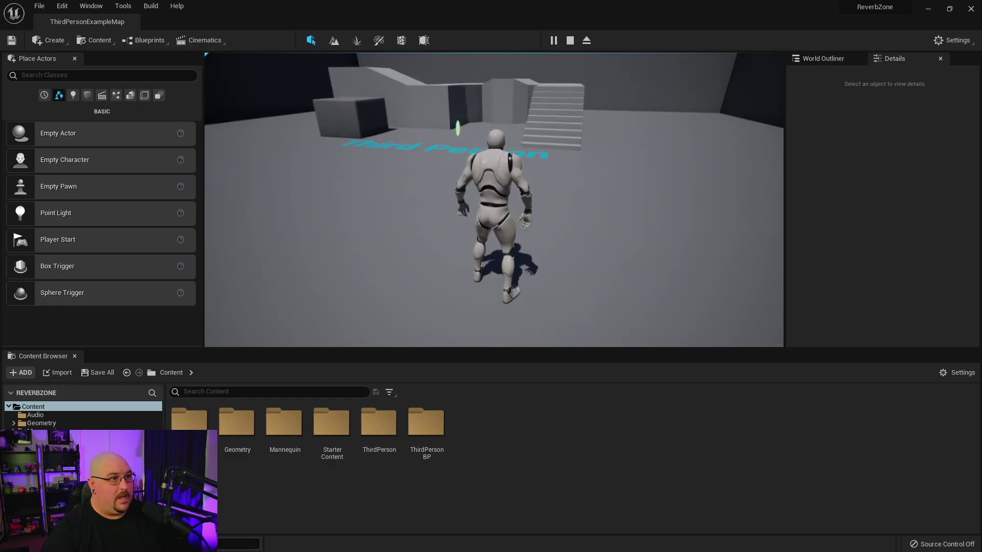
key(Escape)
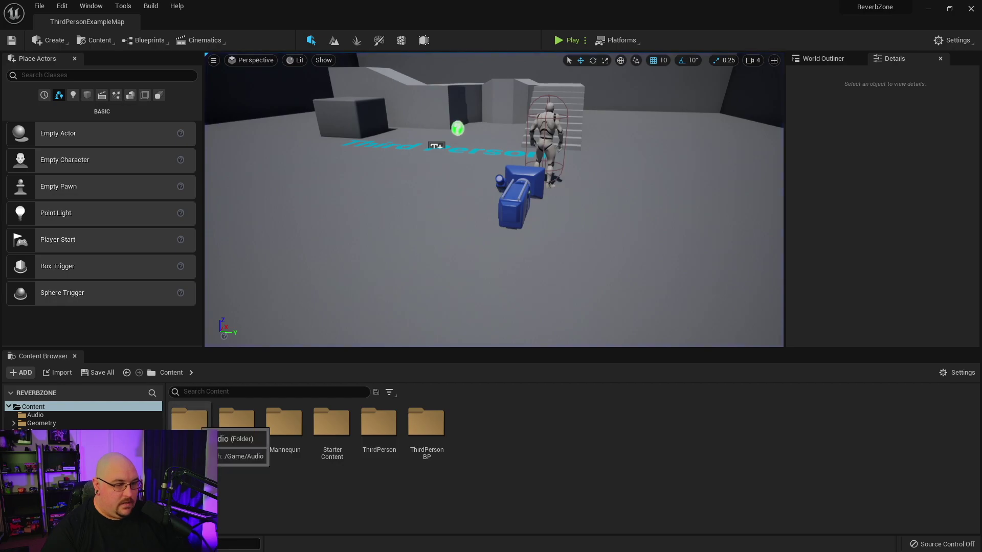
Step: Open the Footsteps MetaSound from the Audio folder and examine its node graph
double_click(194, 423)
double_click(426, 432)
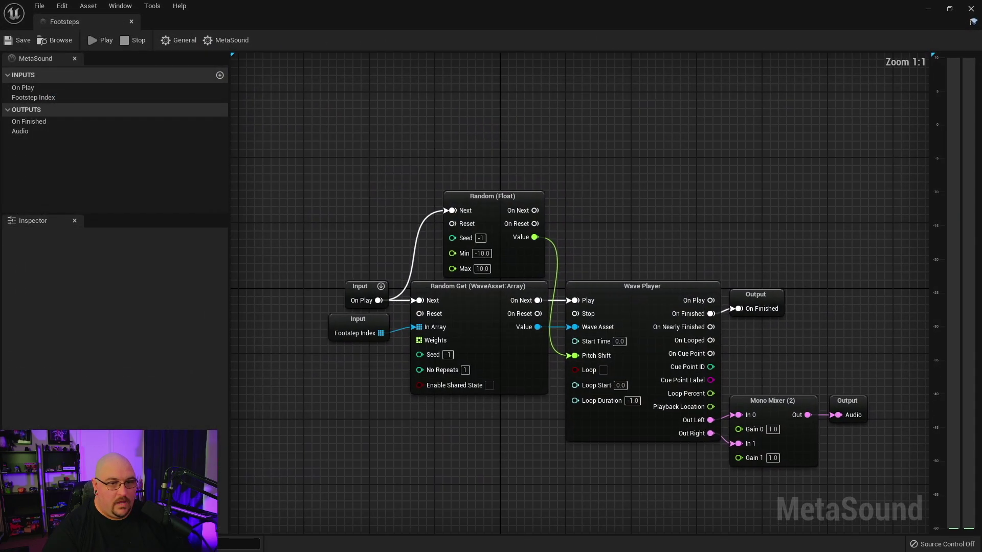
right_drag(667, 165, 684, 162)
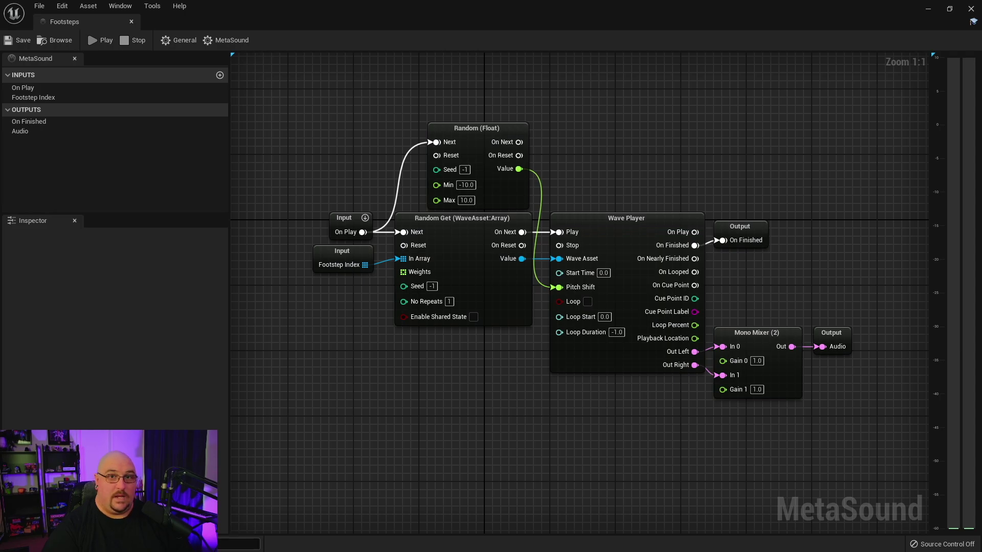
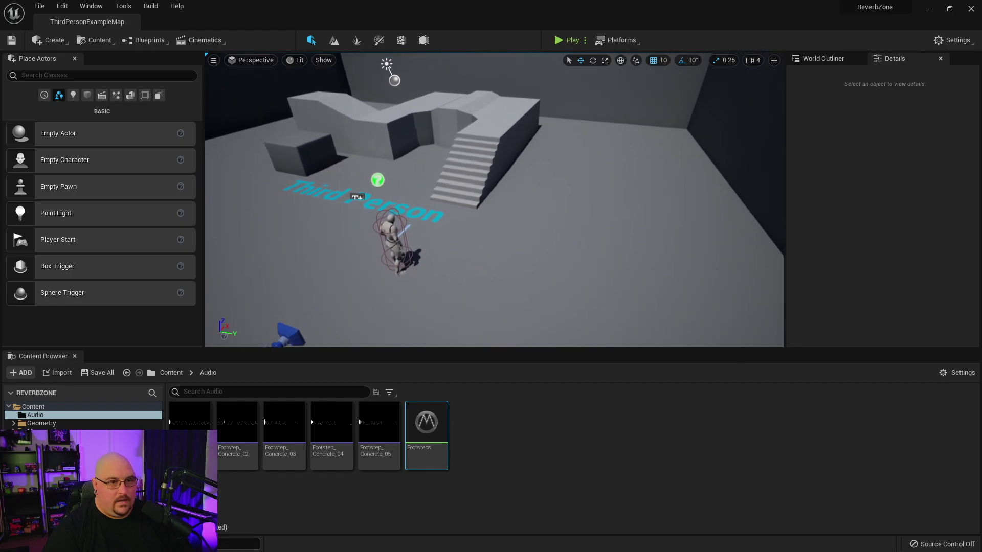
Step: Find the Audio Volume actor and place one on the open floor beside the staircase
click(102, 75)
text(aud)
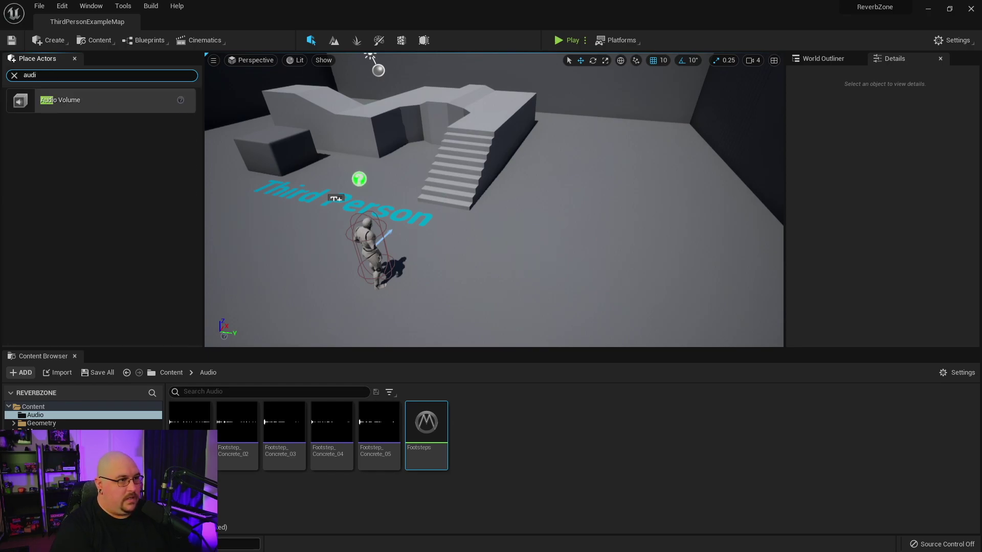
text(i)
drag(60, 100, 634, 158)
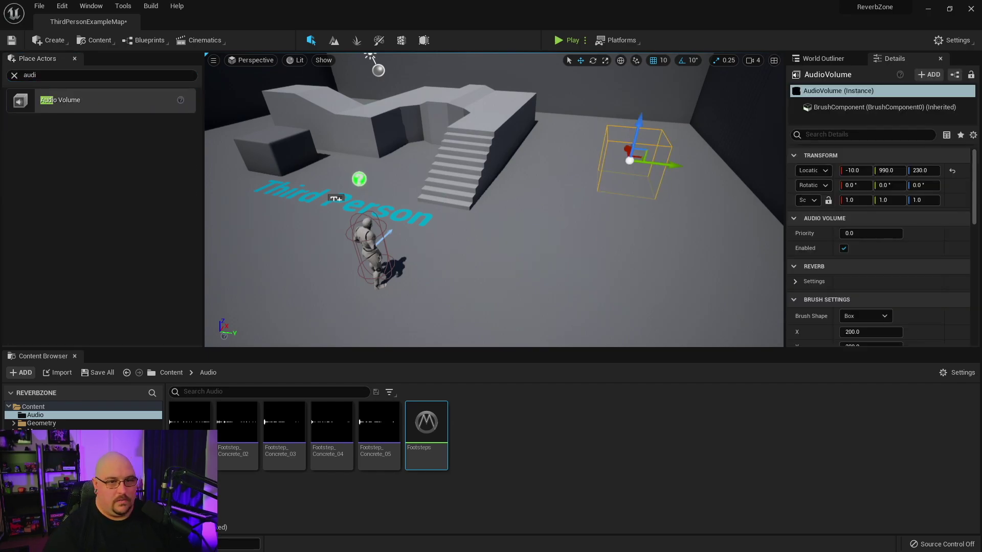
Step: Scale the audio volume to 5.25 in X, 3.5 in Y and 2.25 in Z
right_drag(494, 200, 542, 217)
key(e)
key(r)
drag(443, 217, 652, 205)
drag(404, 244, 397, 281)
drag(401, 192, 401, 172)
Step: Move the audio volume along its X axis to X location 230, beside the staircase
key(w)
drag(437, 216, 547, 209)
right_drag(547, 209, 721, 189)
key(s)
right_drag(417, 226, 415, 227)
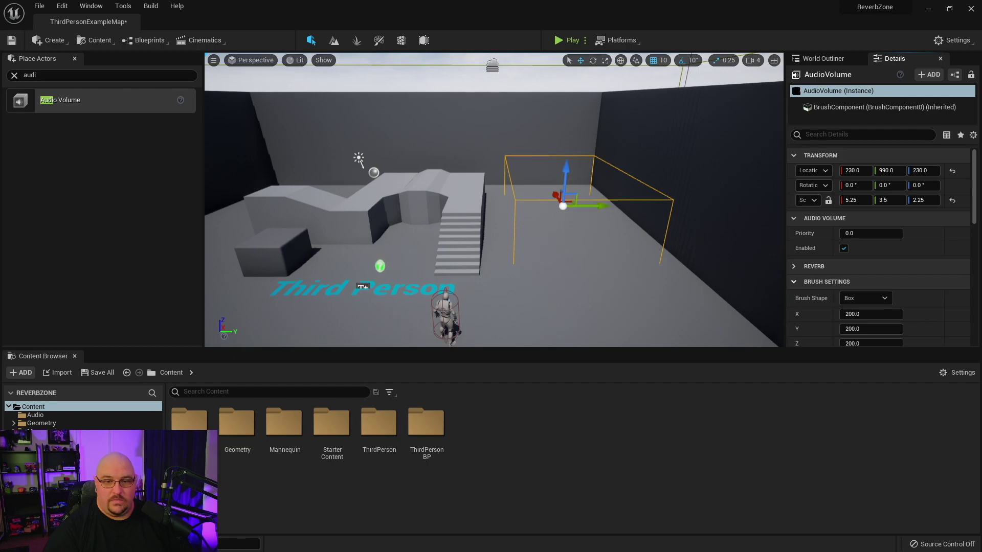
Step: Create a new reverb effect asset named FootstepReverb for the audio volume's Reverb Effect setting and open it for editing
click(793, 267)
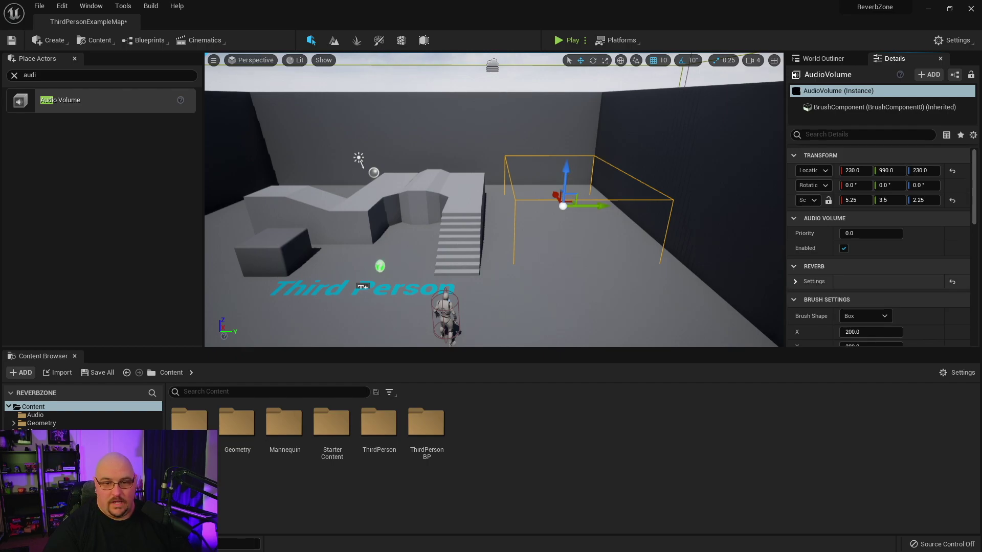
click(795, 282)
scroll(880, 246, down, 4)
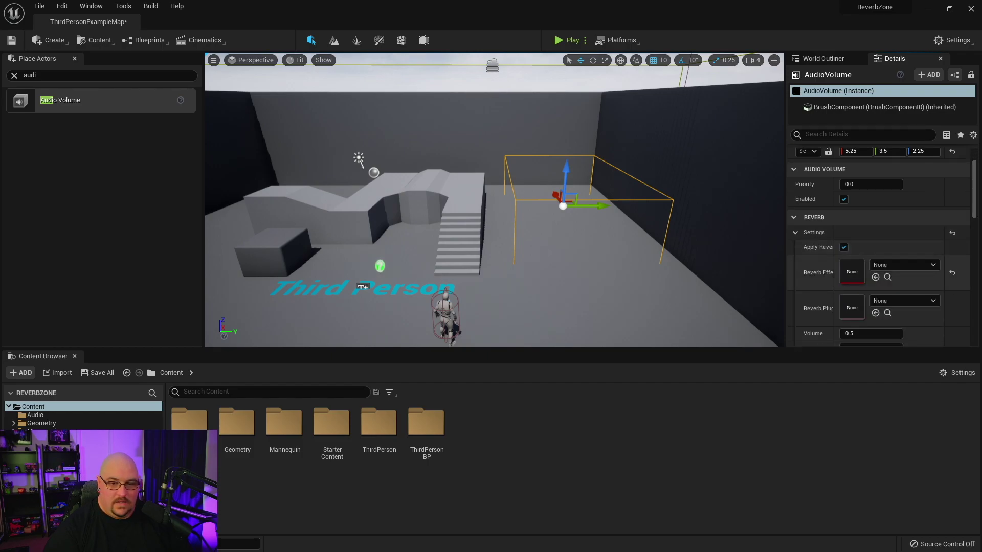
scroll(879, 246, down, 1)
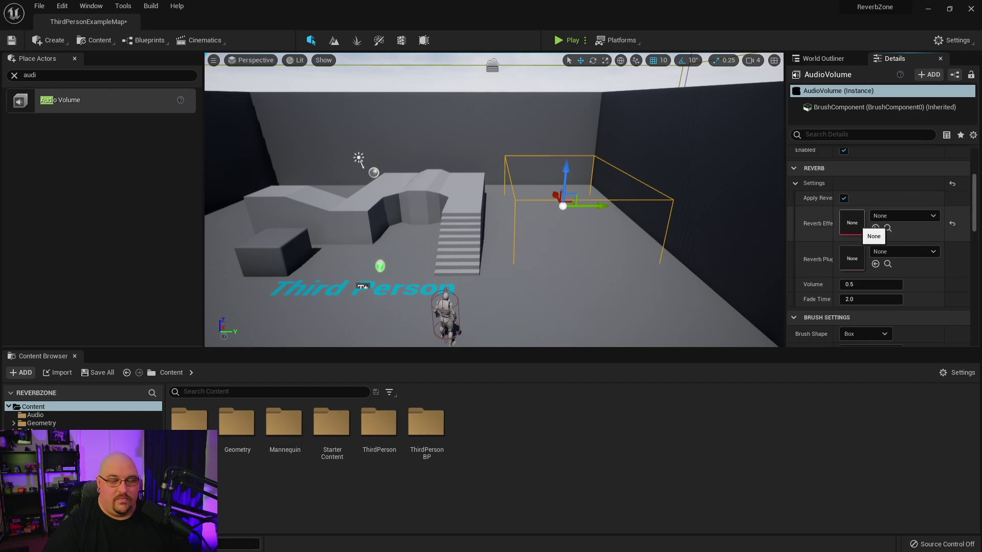
click(905, 216)
click(873, 243)
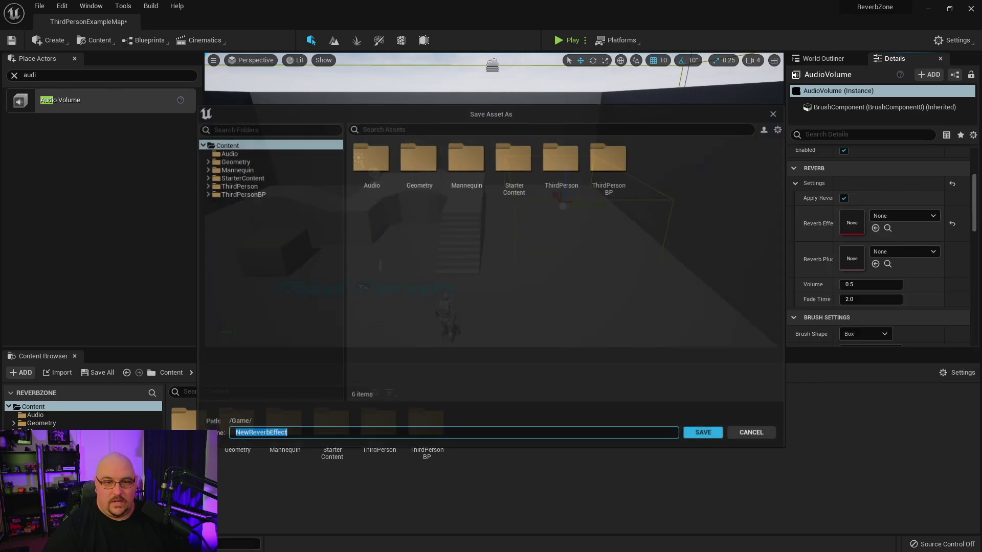
text(Foo)
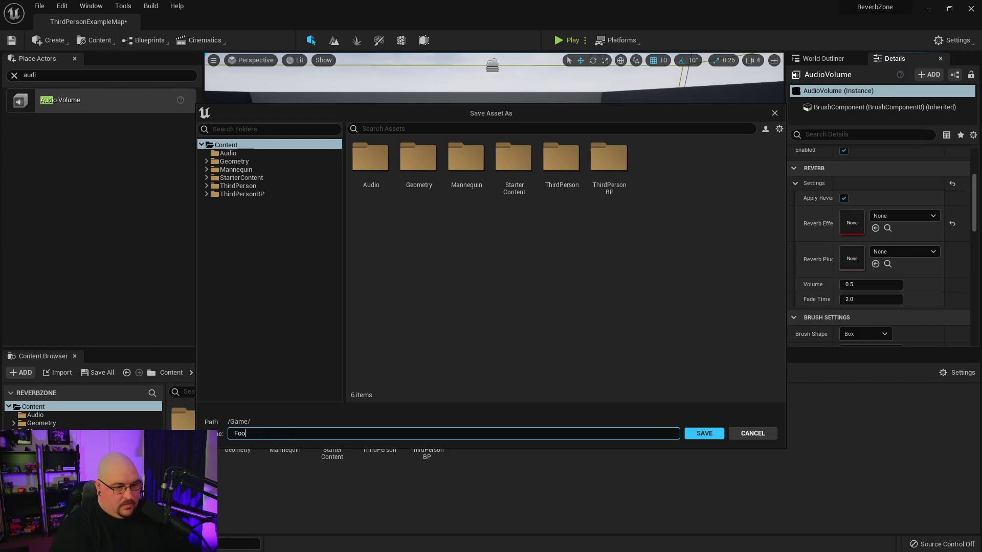
text(tstepReverb)
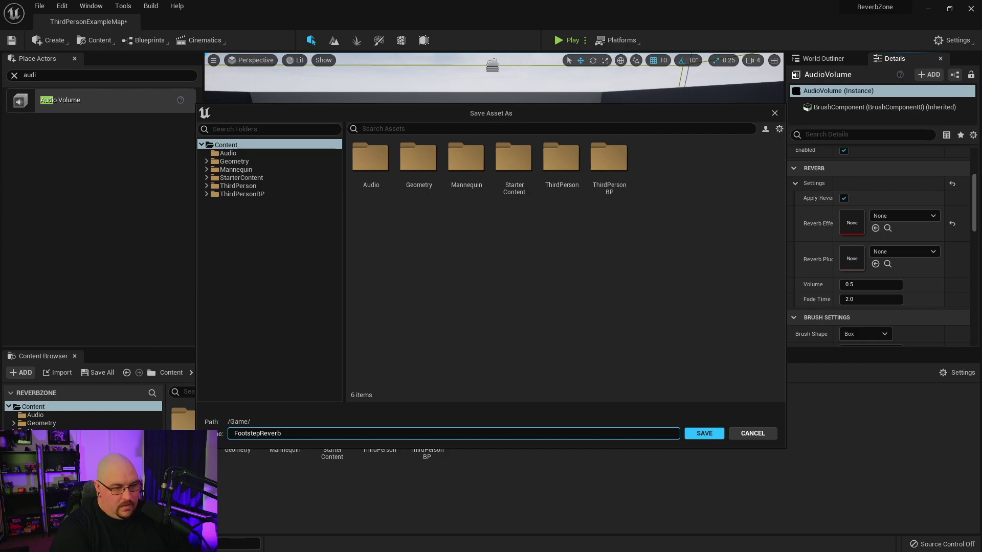
key(Return)
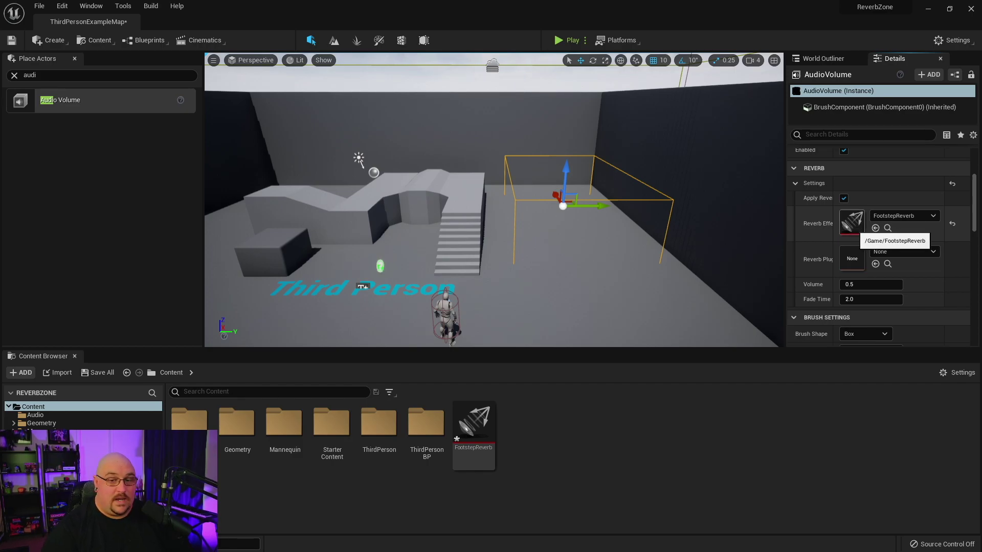
double_click(852, 223)
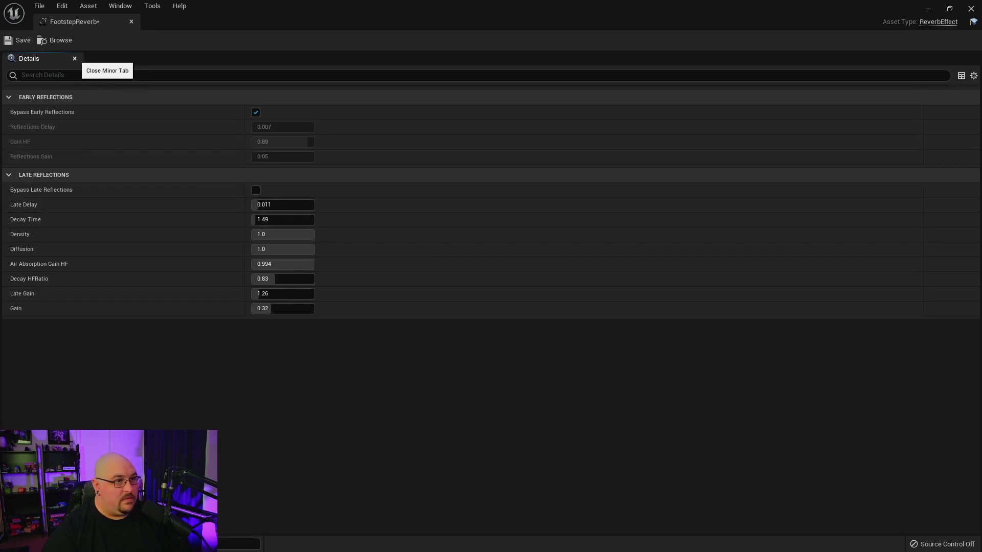
click(75, 59)
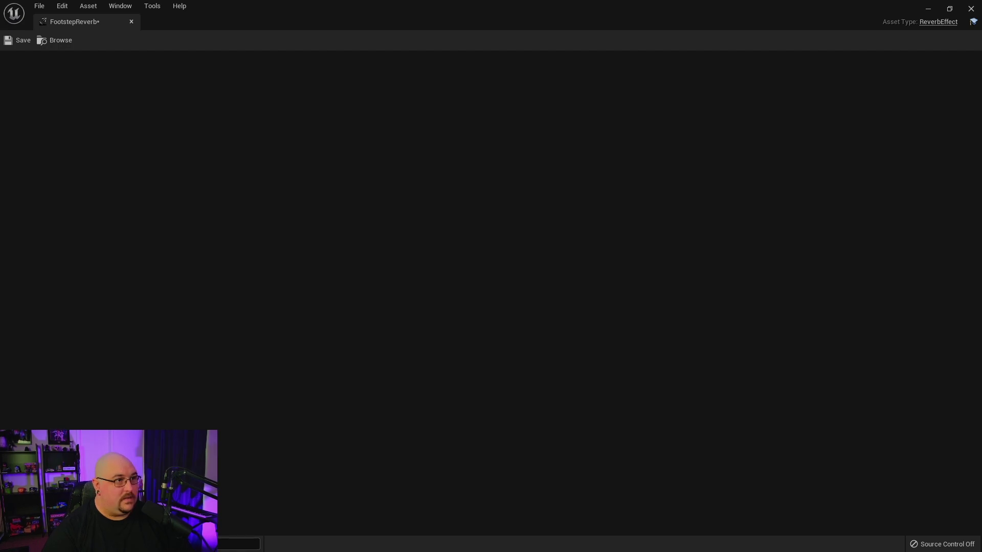
click(120, 5)
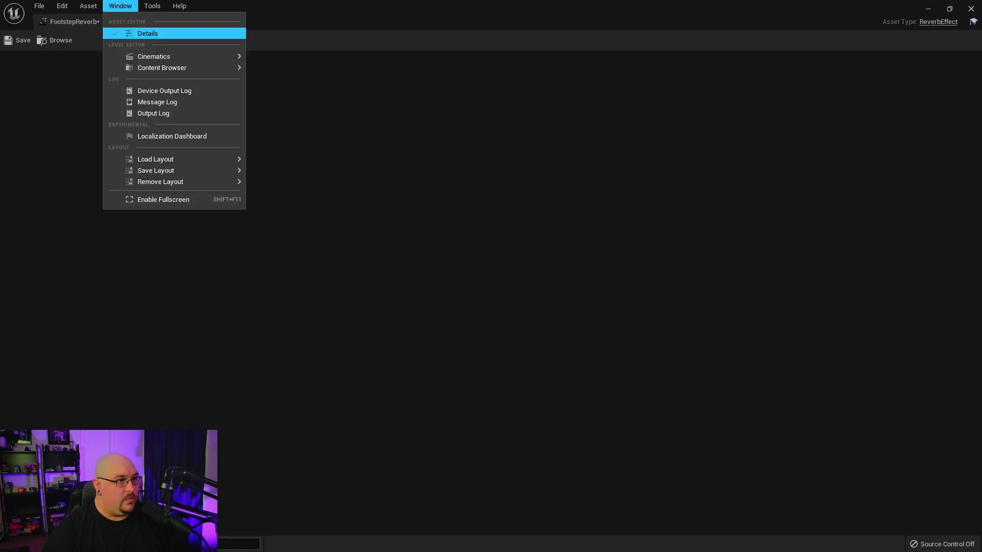
click(140, 33)
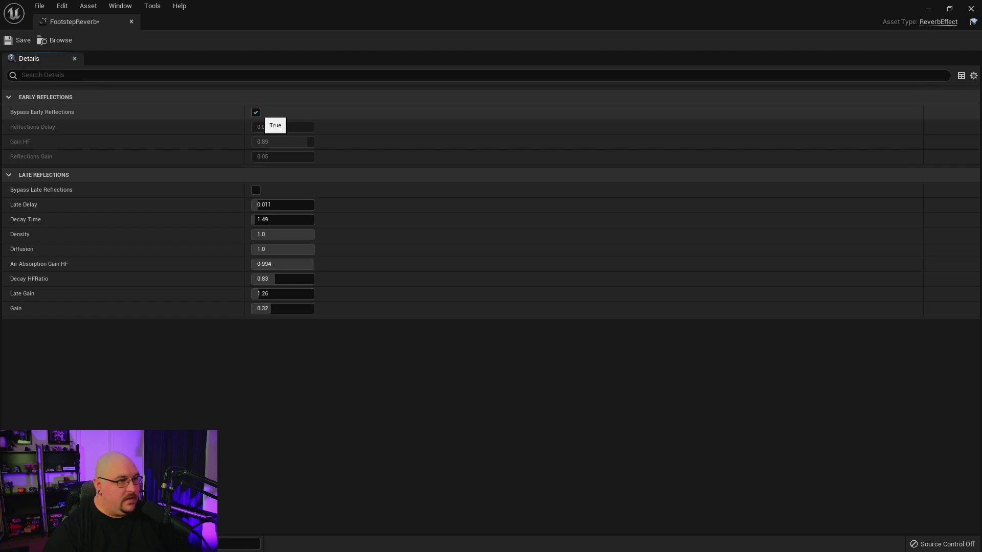
Step: Stop bypassing early reflections, and set Reflections Gain to 3.16, Gain to 1.0 and Late Gain to 10.0
click(255, 112)
drag(271, 157, 315, 157)
click(281, 309)
text(1.0)
drag(283, 293, 315, 294)
Step: Set Air Absorption Gain HF to 1.0, Diffusion, Density and Late Delay to 0.0, Decay Time to 20.0, Gain HF to 1.0, and save and close FootstepReverb
drag(283, 263, 251, 249)
drag(283, 235, 251, 234)
drag(282, 219, 251, 204)
drag(283, 142, 315, 141)
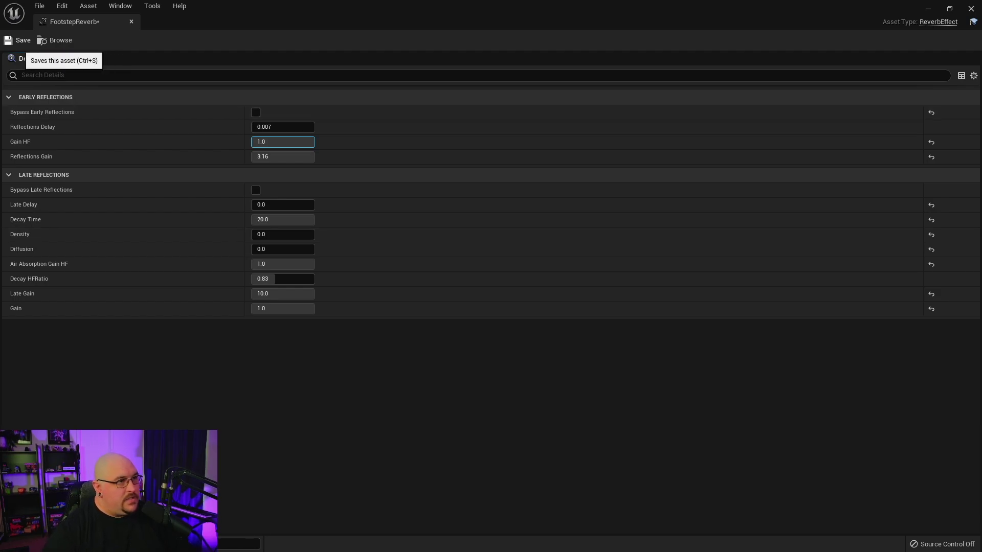
click(20, 40)
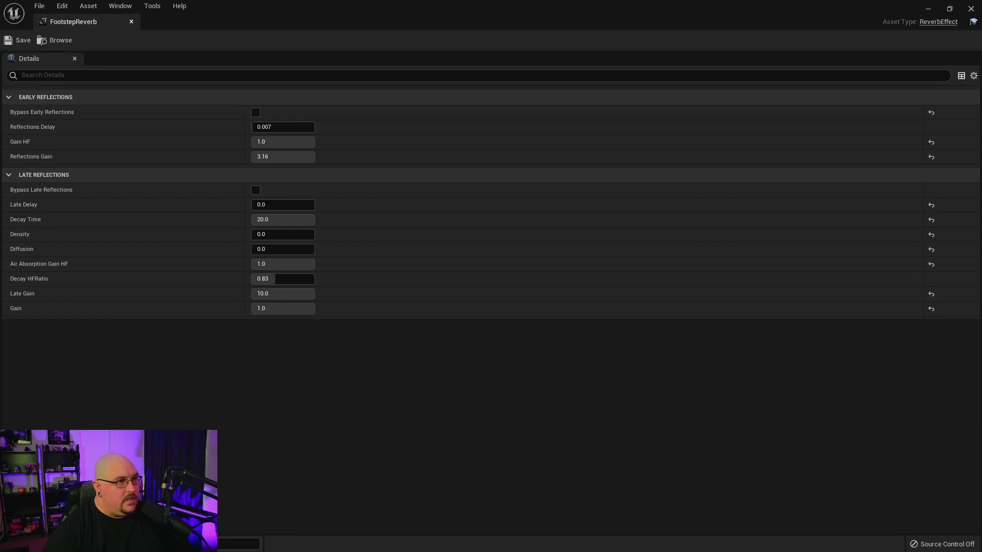
click(132, 22)
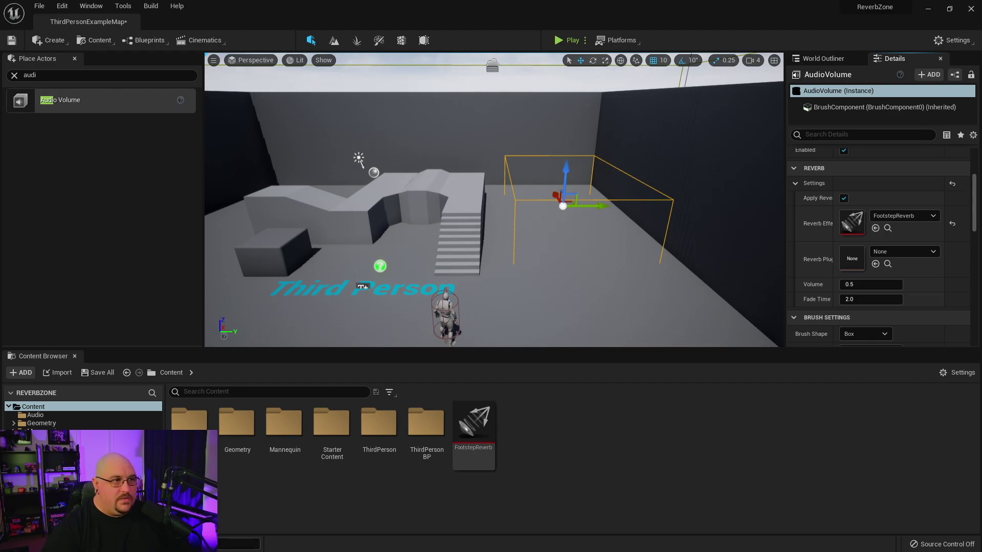
Step: Play-test the level by running the character across the floor through the audio volume, listening for reverb, and end the session
click(567, 41)
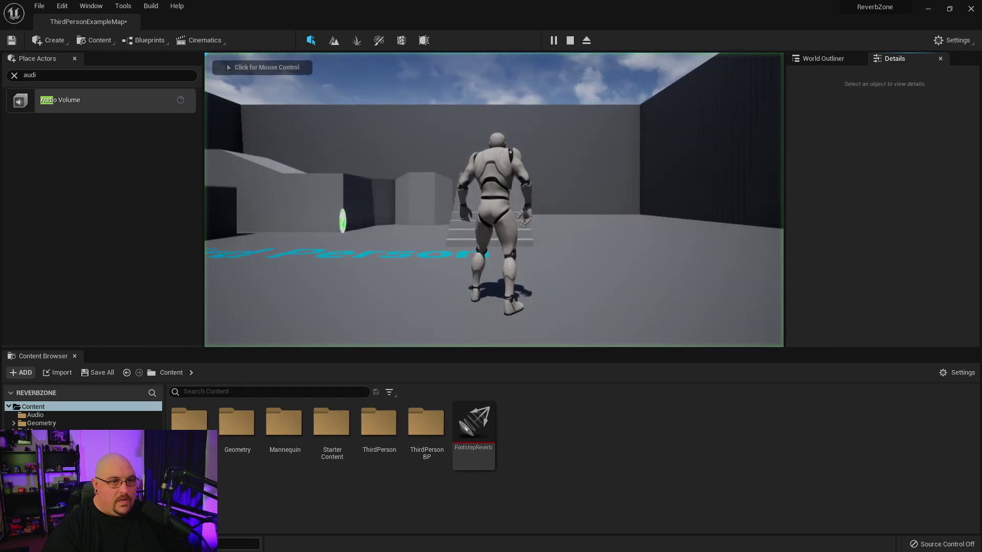
key(w)
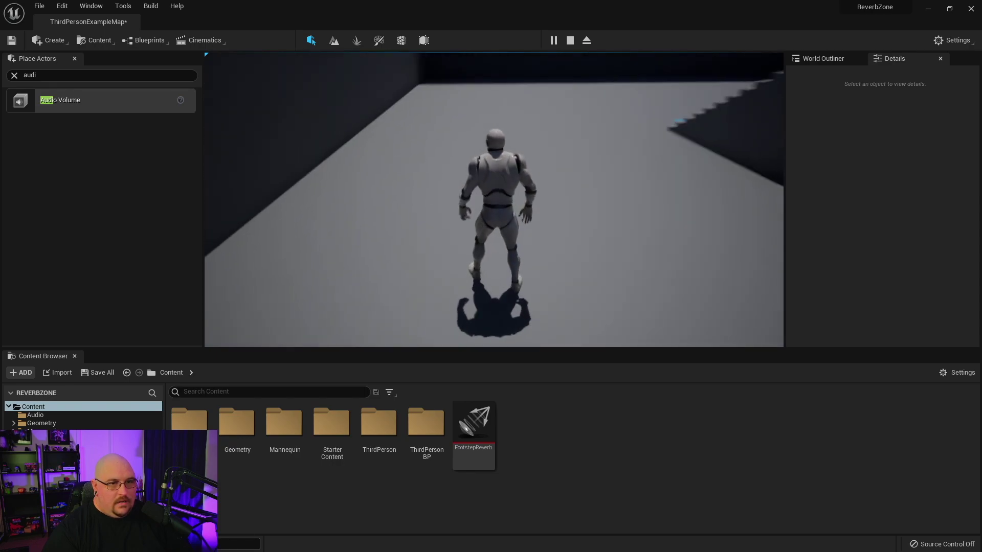
key(w)
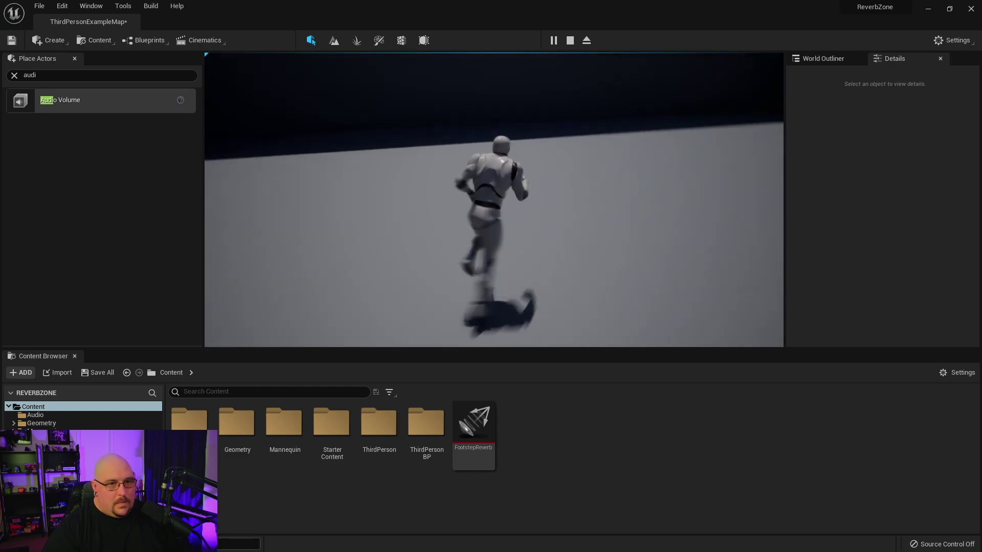
key(Escape)
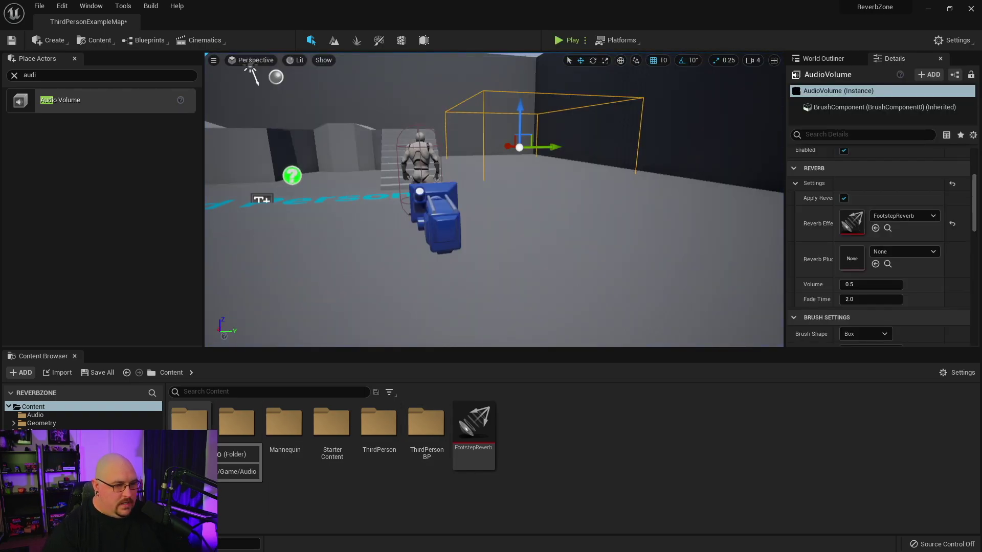
Step: Open the Footsteps MetaSound from the Audio folder and assign it a new sound attenuation asset named FootstepAttenuation
double_click(188, 422)
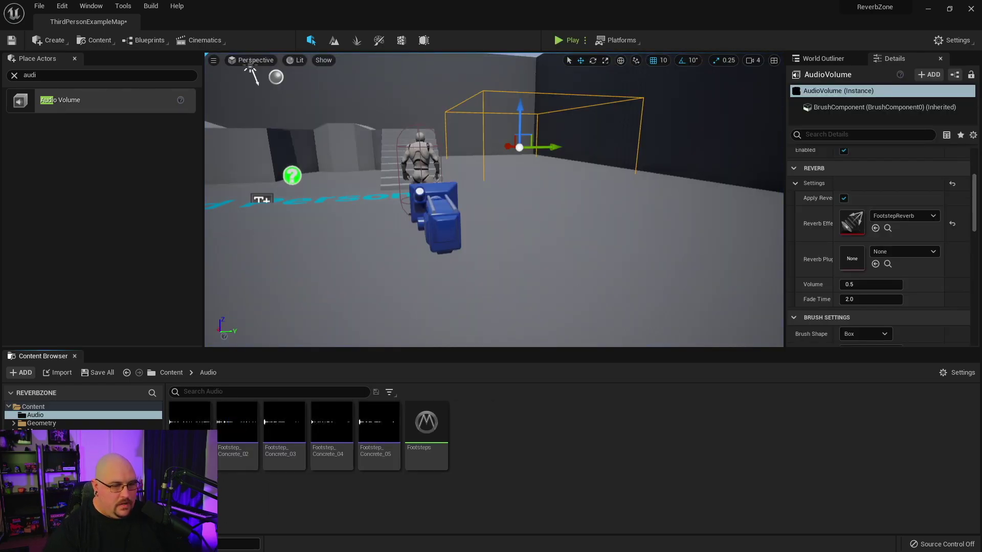
double_click(426, 423)
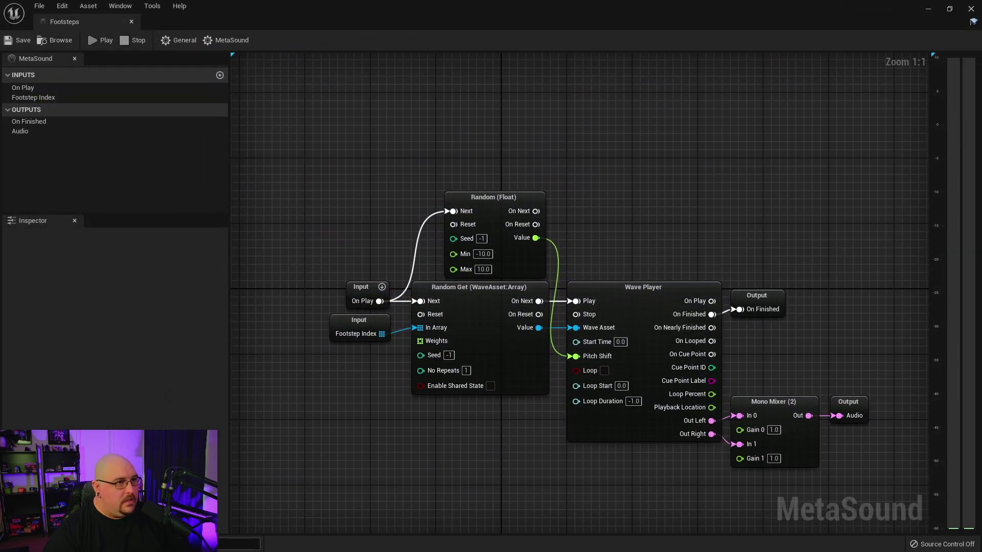
click(179, 39)
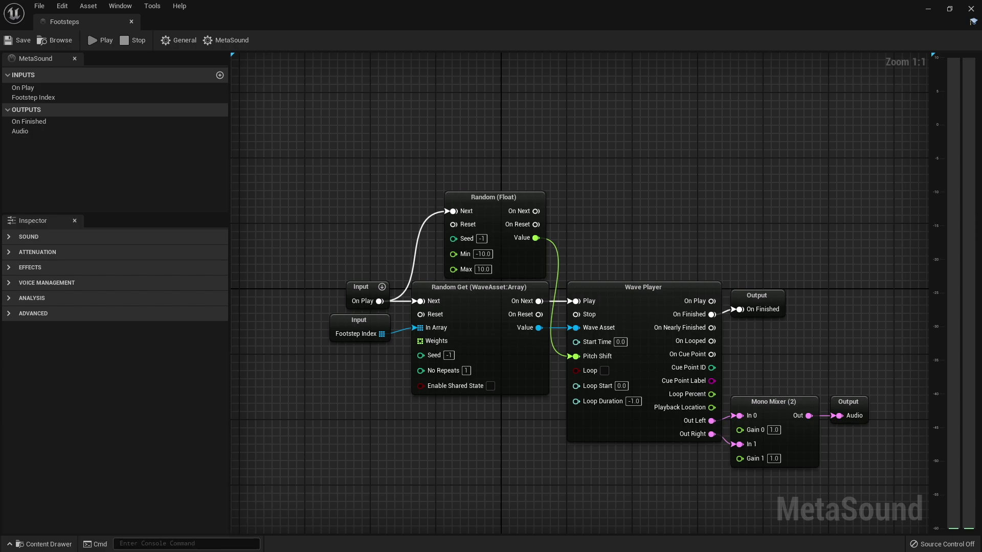
click(9, 252)
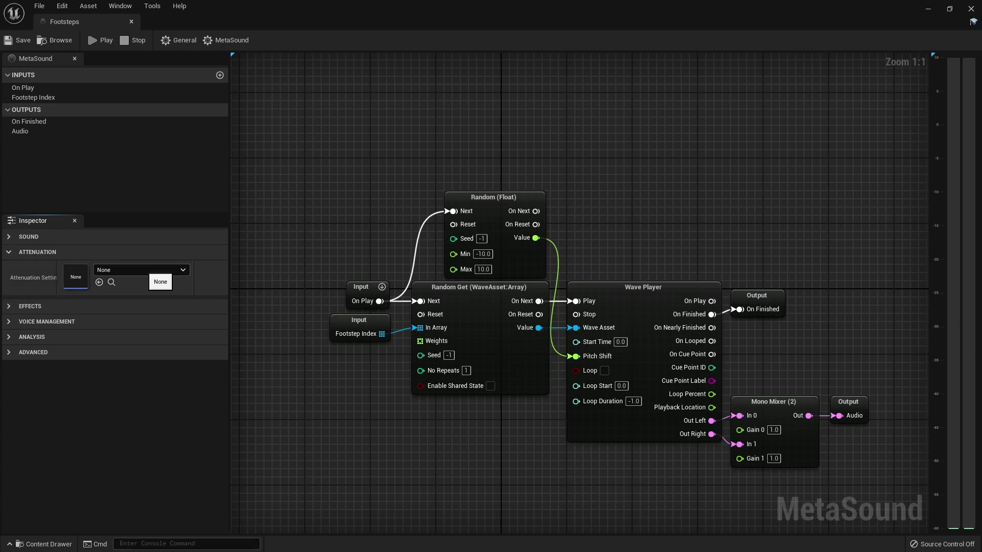
click(148, 270)
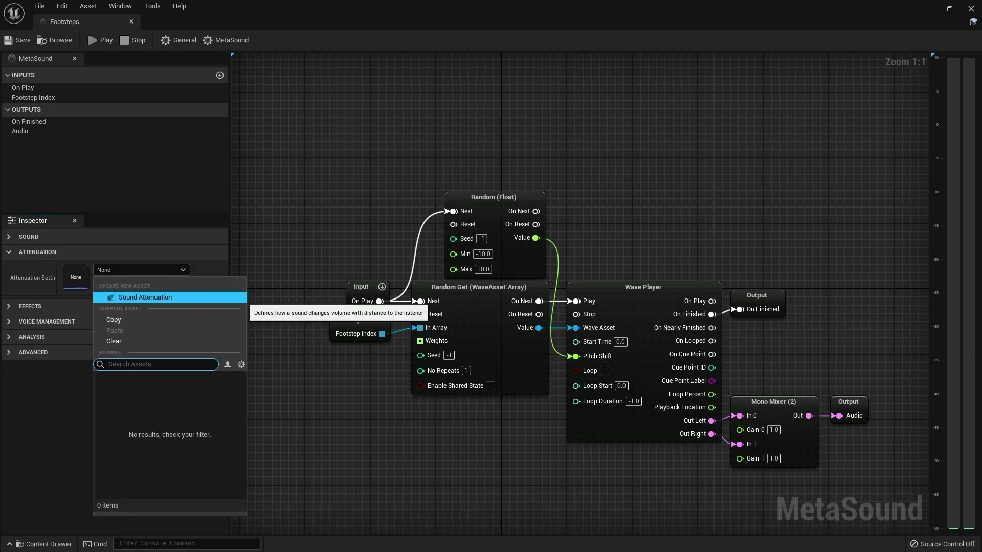
click(134, 297)
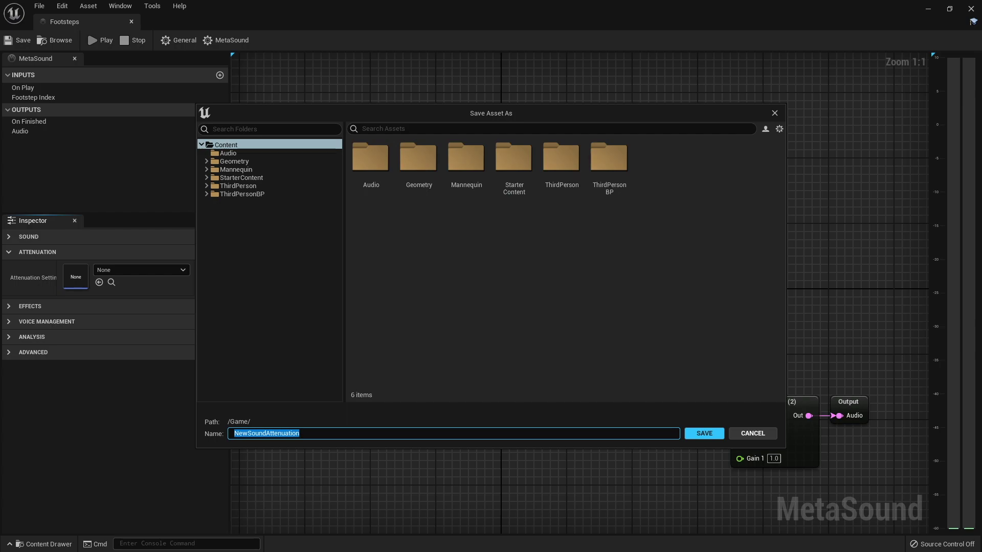
text(FootstepAttenuation)
key(Return)
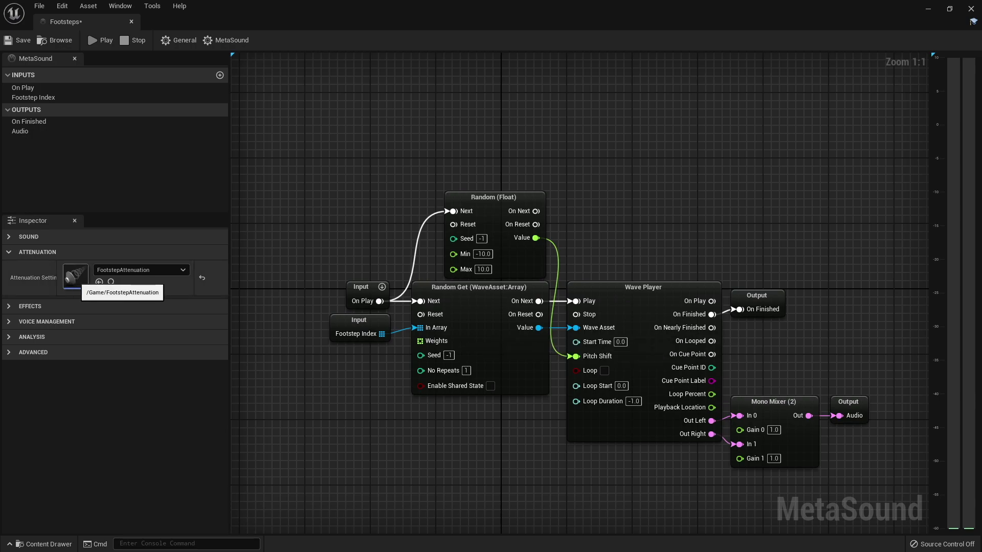
Step: Check that reverb send is enabled in FootstepAttenuation, and save both the attenuation asset and the Footsteps MetaSound
double_click(77, 278)
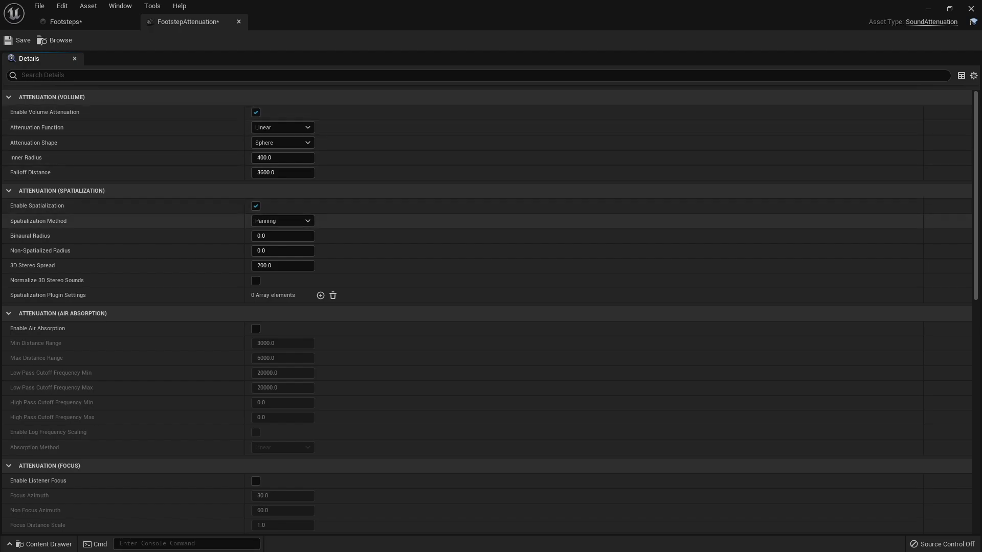
scroll(486, 312, down, 8)
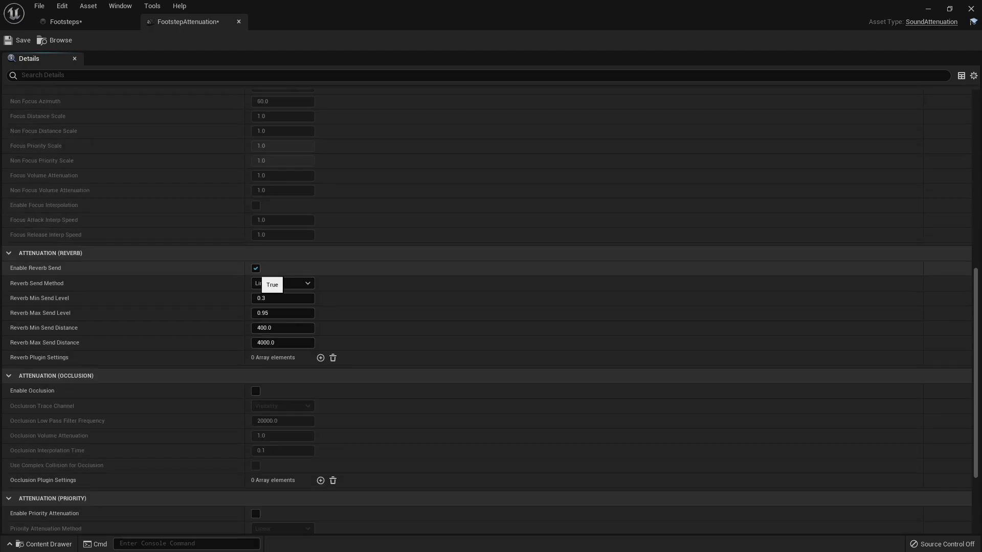
scroll(266, 271, up, 6)
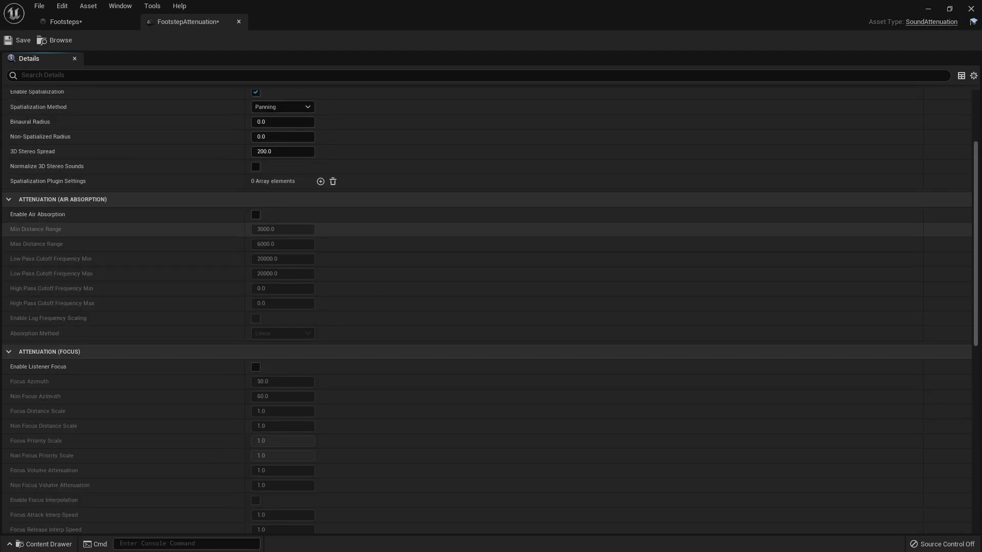
scroll(490, 311, up, 2)
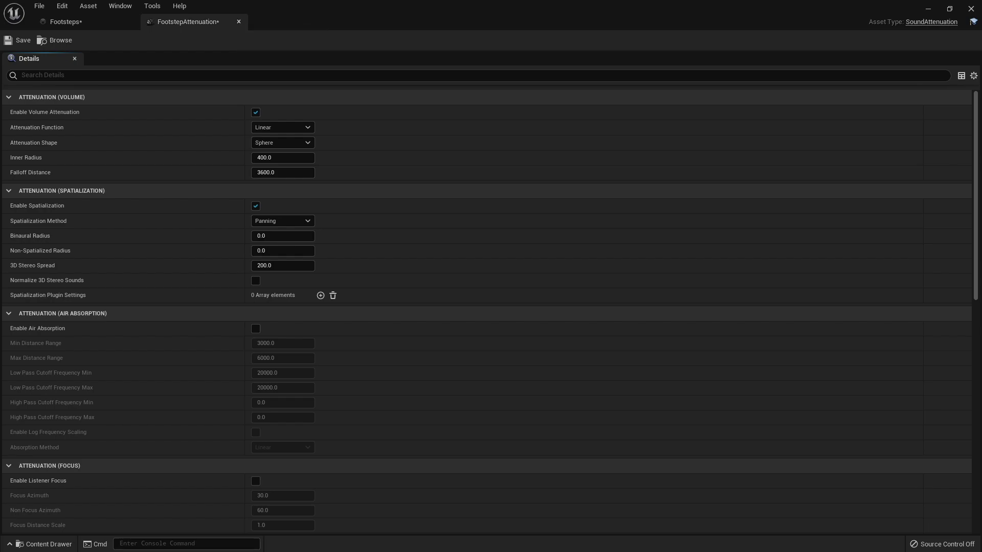
click(17, 40)
click(100, 22)
click(15, 43)
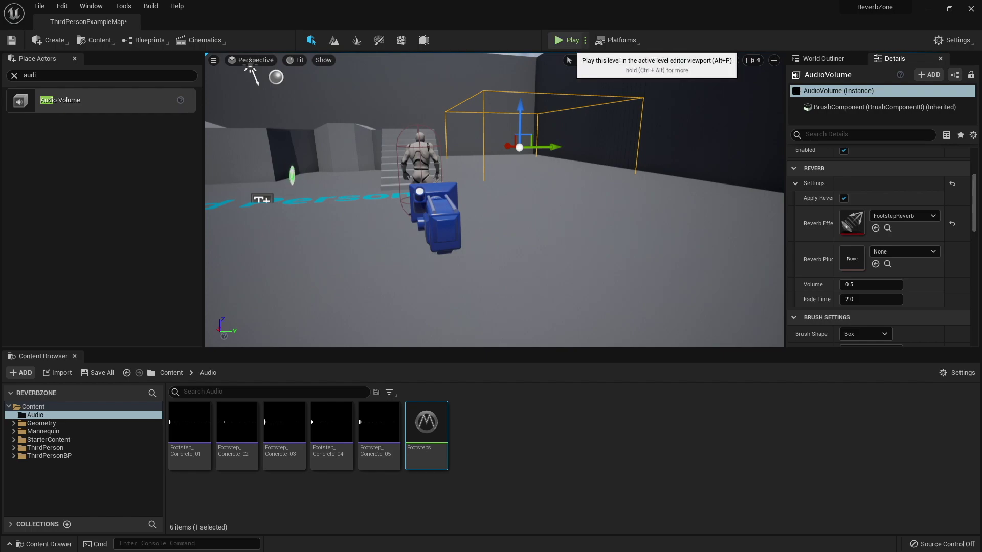
Step: Play-test the level by running the character around the floor and through the audio volume, listening for footstep reverb, and end the session
click(559, 40)
click(493, 200)
key(w)
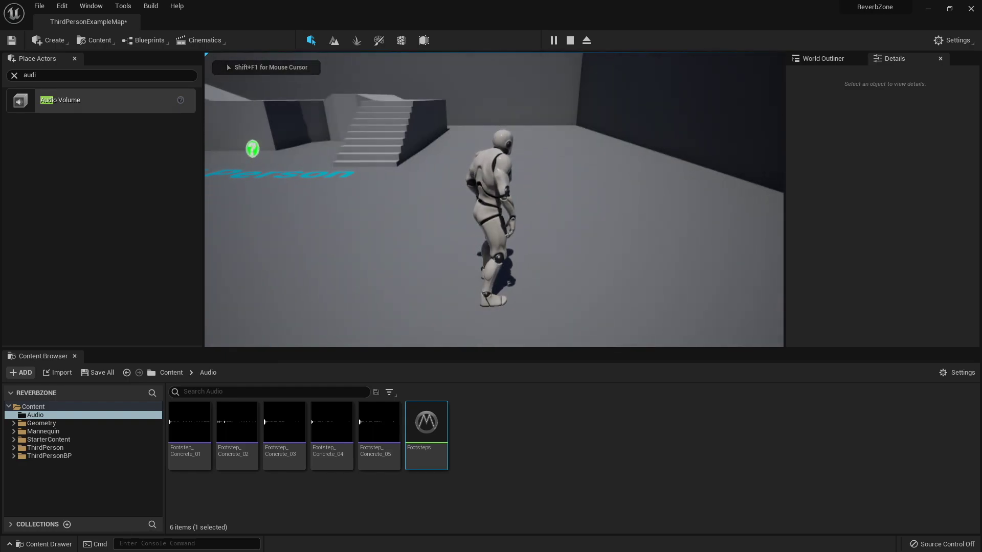
key(w)
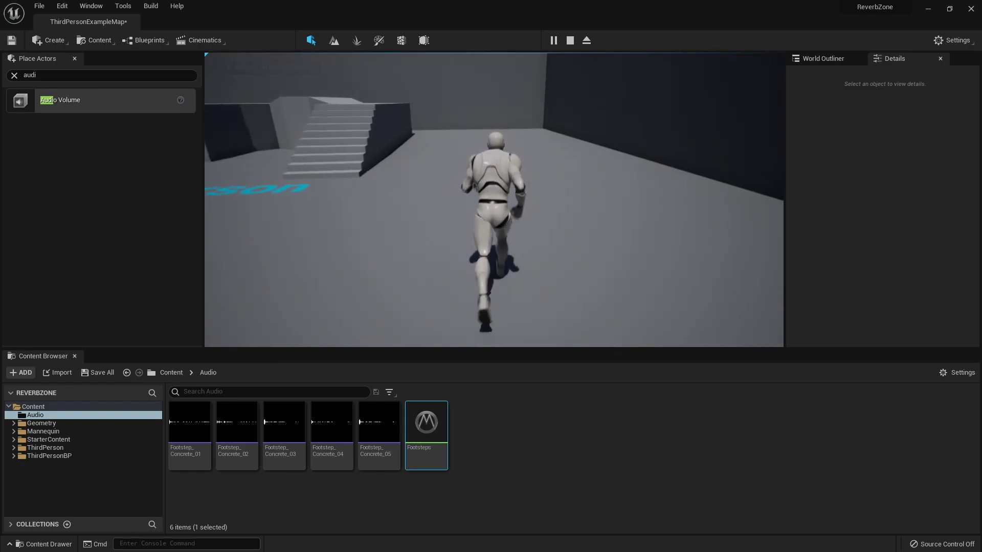
key(w)
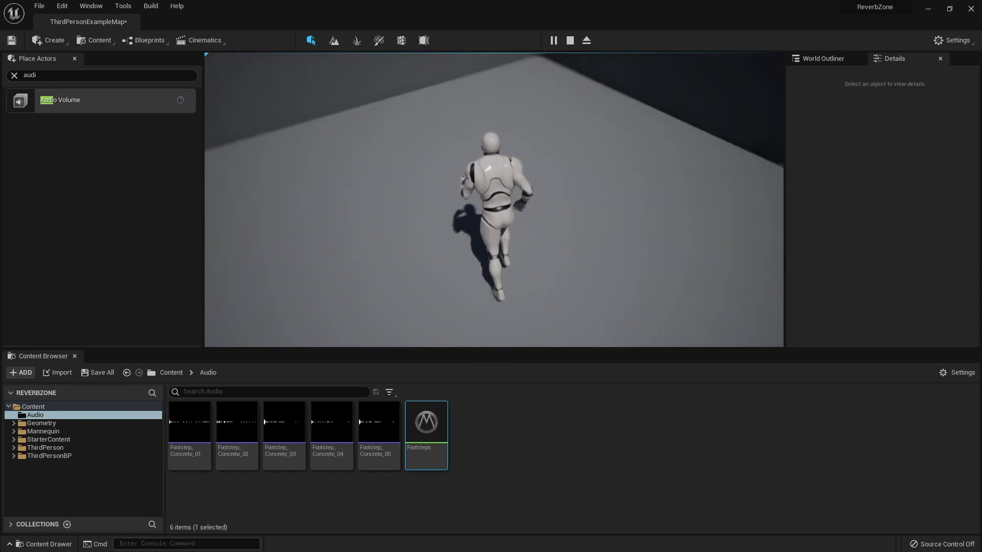
key(w)
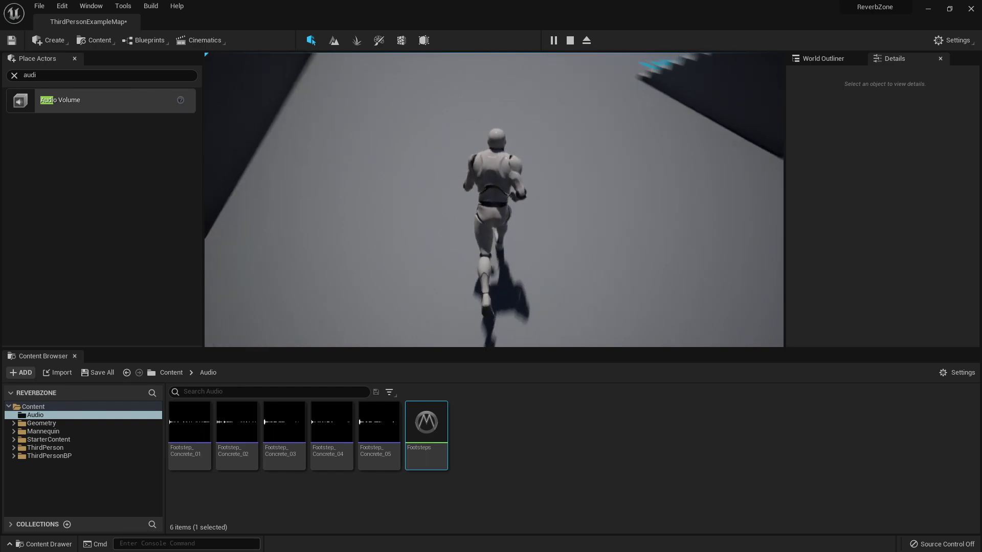
key(w)
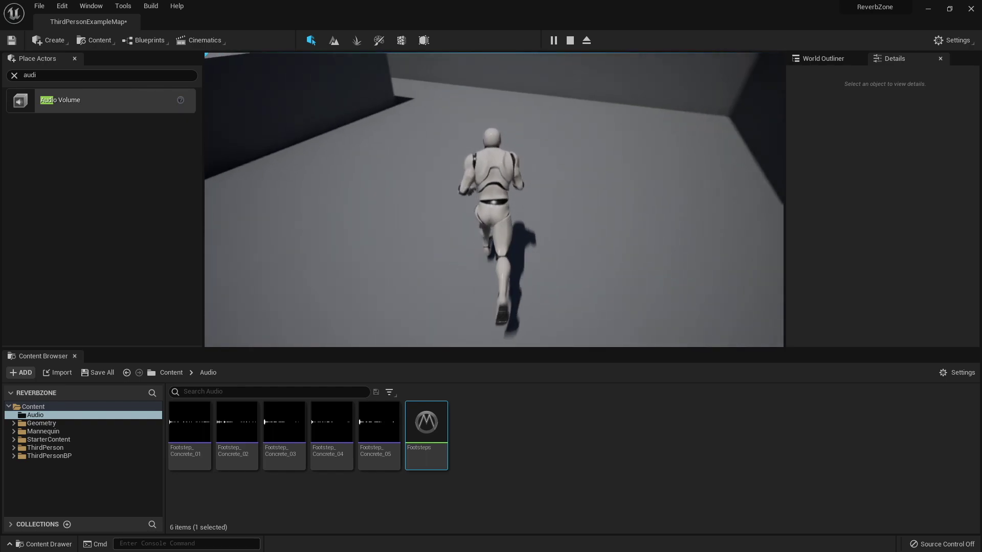
key(w)
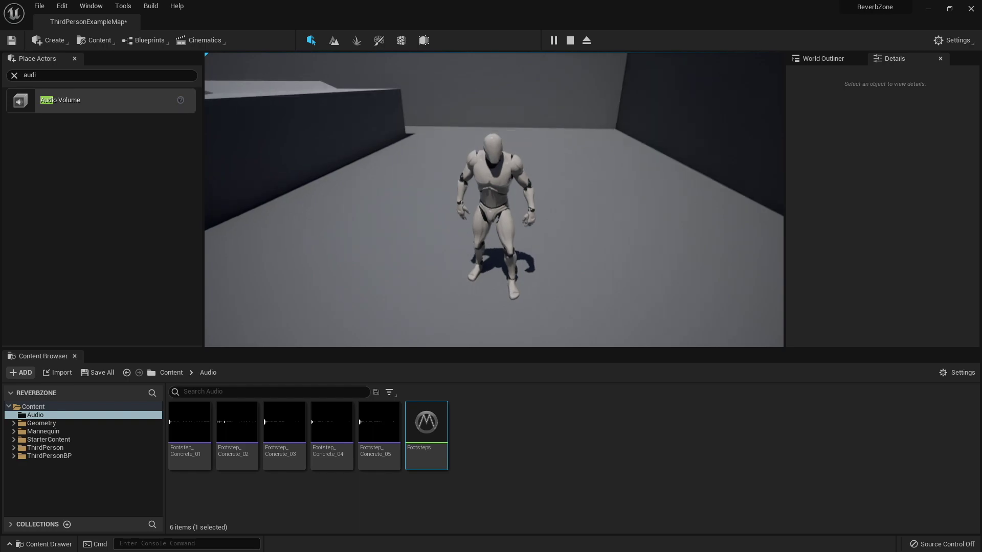
key(Escape)
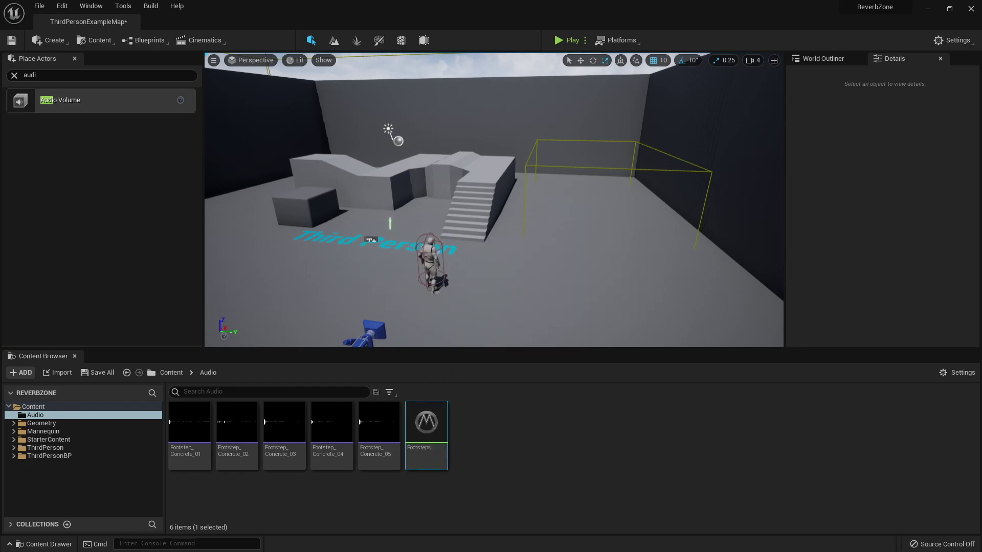
Step: Open FootstepAttenuation from the Footsteps MetaSound, set Reverb Min Send Level and Reverb Max Send Level to 1.0, and save it
double_click(426, 430)
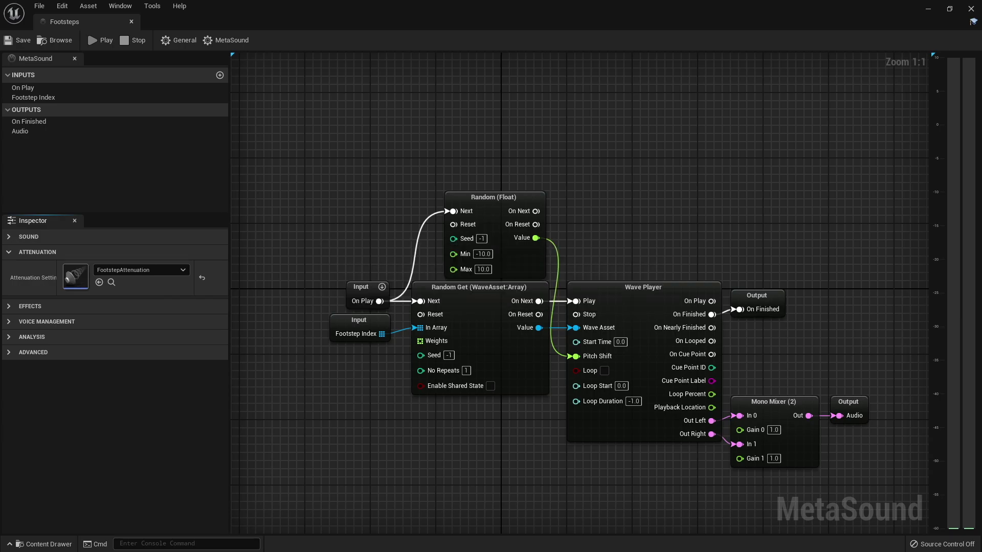
scroll(487, 177, down, 4)
scroll(486, 307, down, 8)
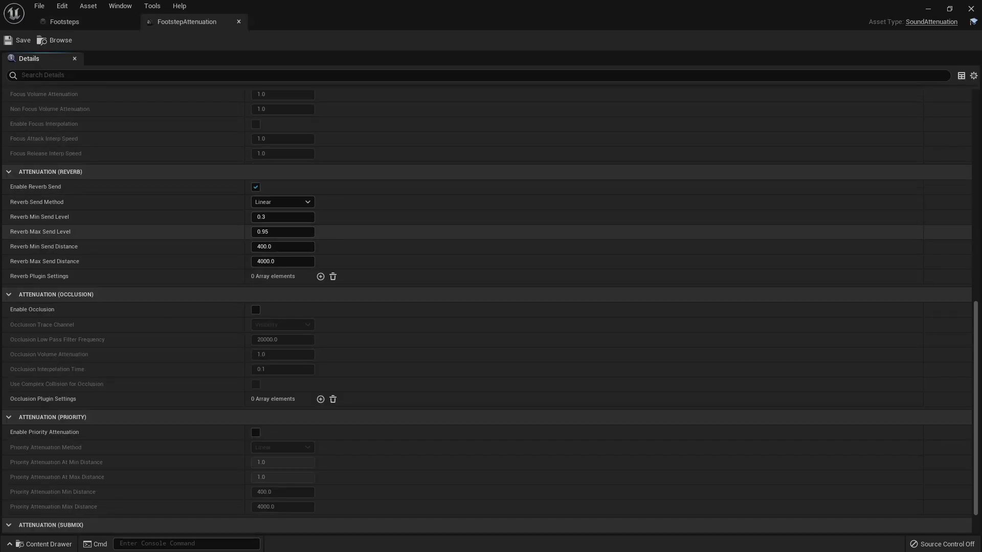
mouse_move(51, 218)
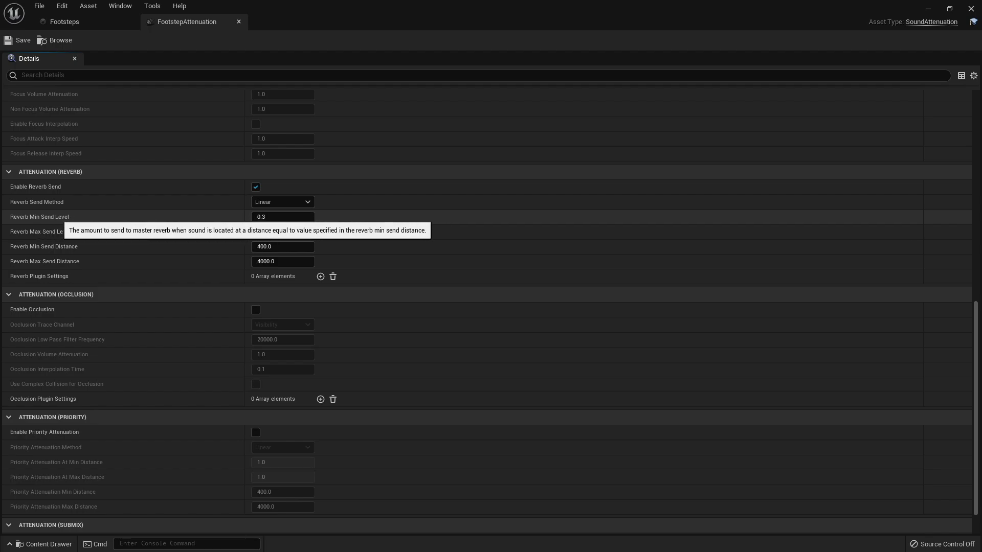
click(287, 217)
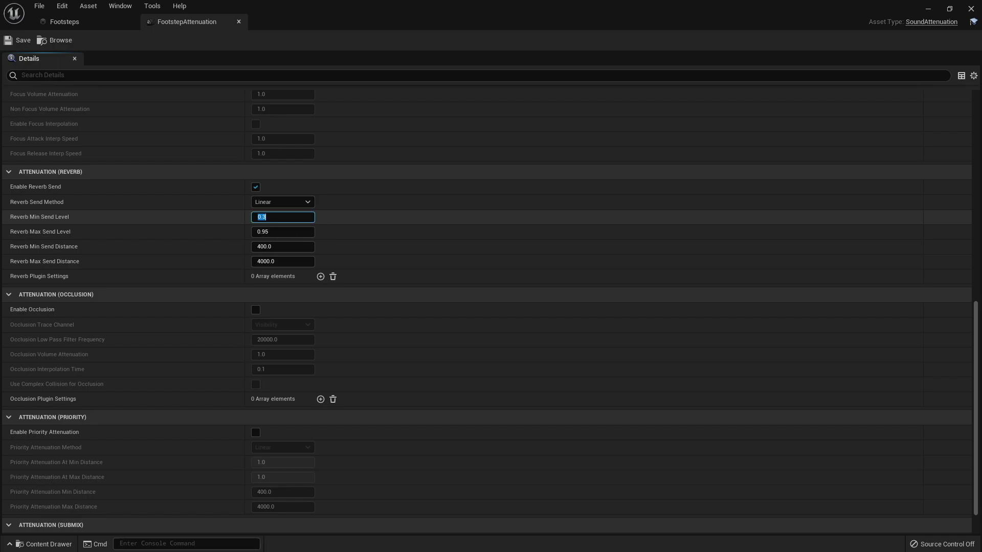
key(Tab)
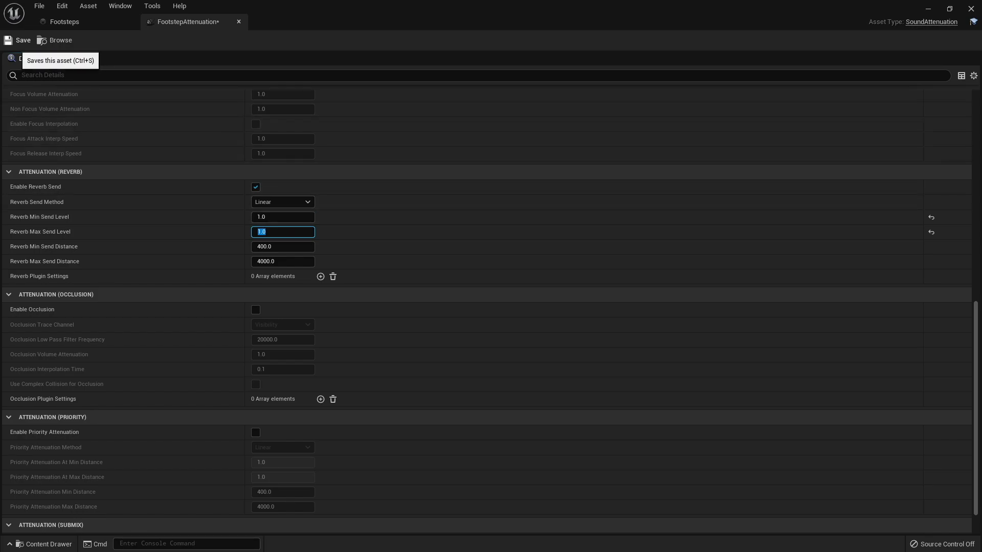
click(21, 40)
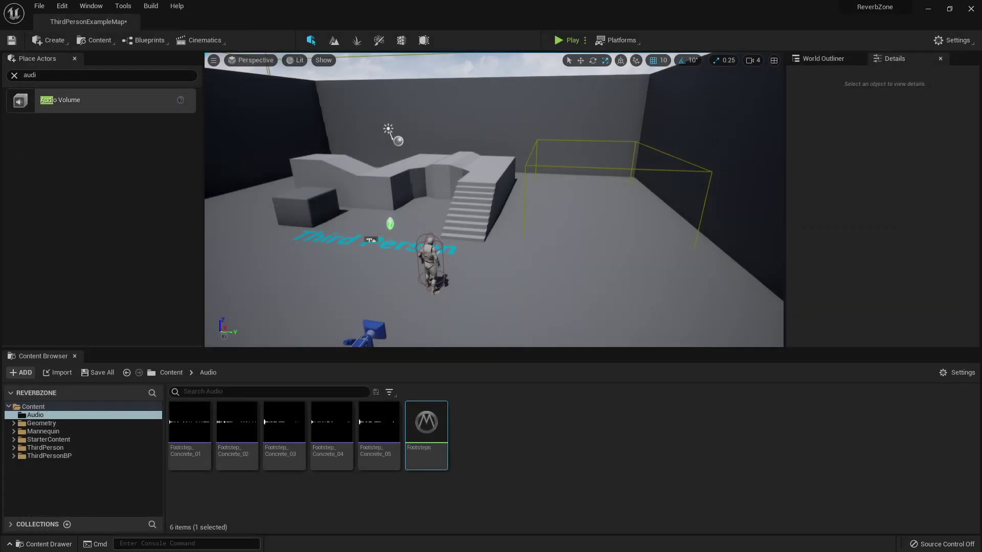
Step: Play-test the level again, running the character in and out of the audio volume to compare the footstep sound at the raised send levels
click(558, 40)
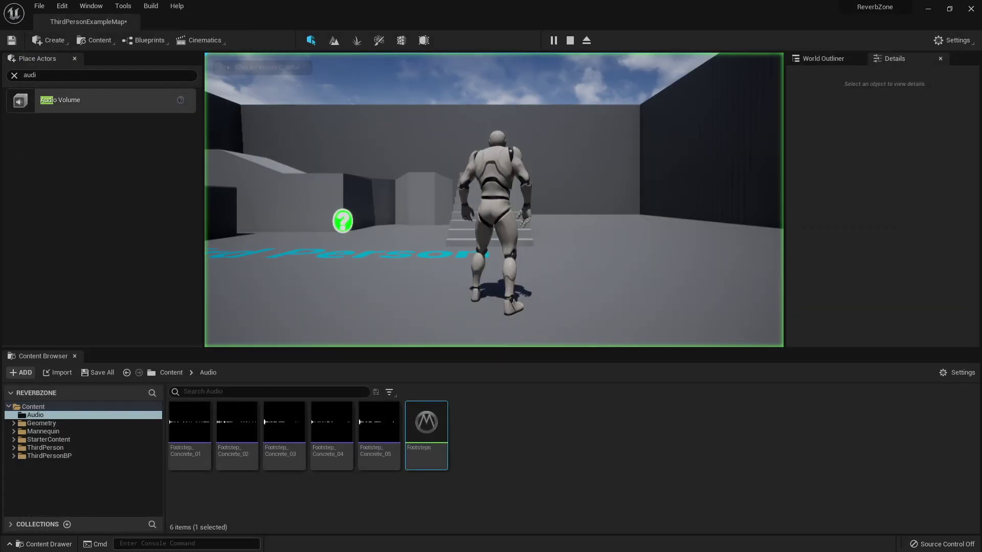
key(w)
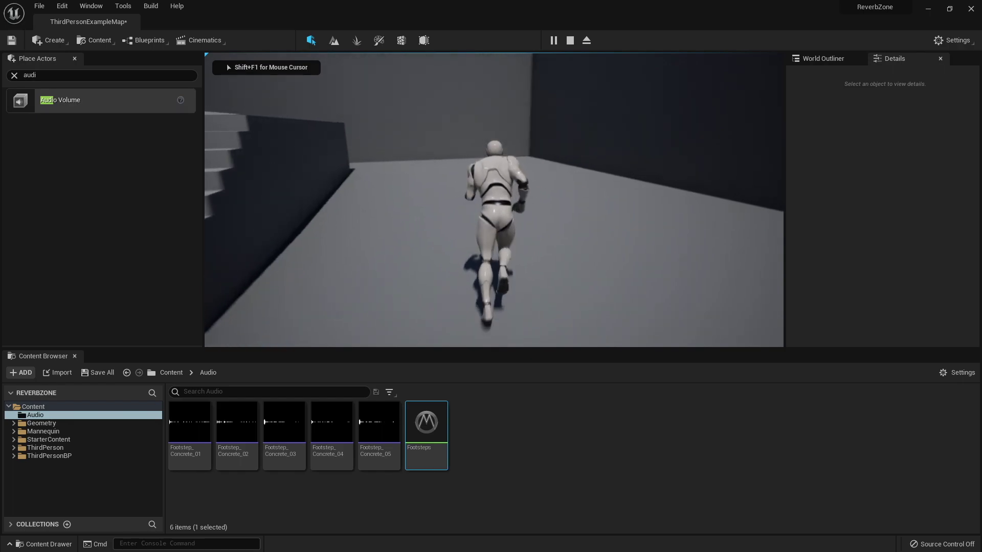
key(w)
key(s)
key(w)
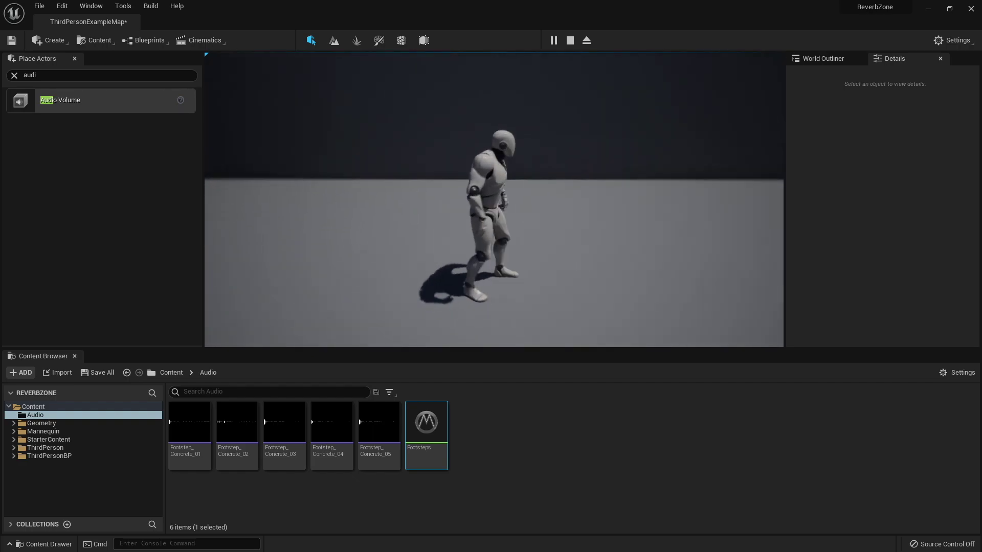
key(w)
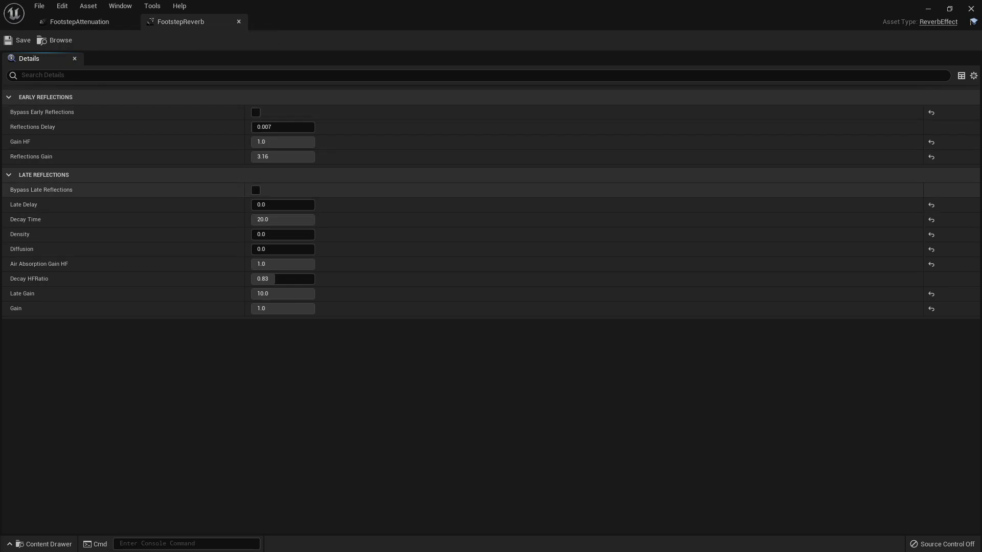
Step: Switch from FootstepReverb to FootstepAttenuation and review its attenuation settings
click(79, 22)
scroll(486, 291, down, 5)
scroll(486, 291, down, 10)
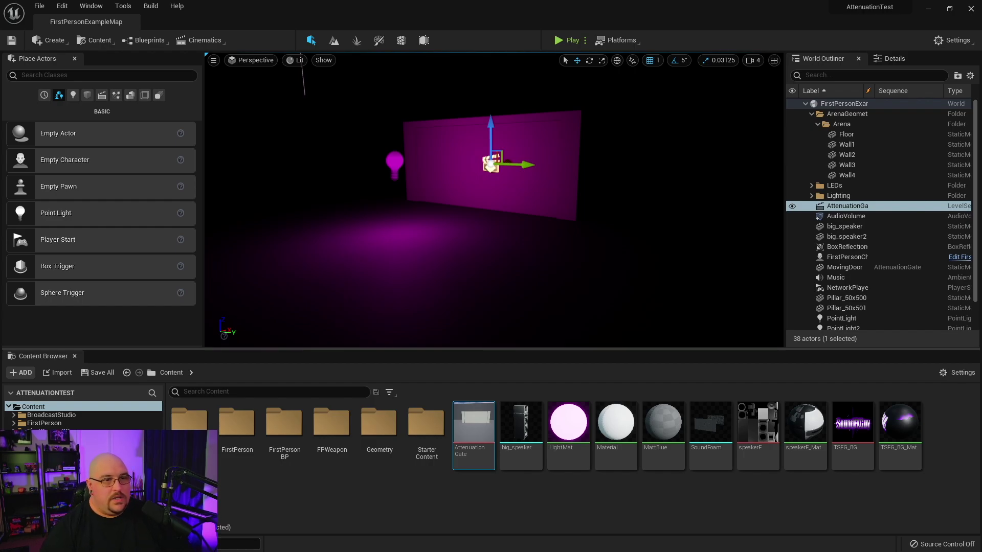
Step: Tour the speaker room in the AttenuationTest project's level, inspecting the sound foam, speakers, screen and floor
mouse_move(494, 199)
right_down()
mouse_move(494, 174)
mouse_move(454, 168)
mouse_move(534, 151)
mouse_move(522, 179)
mouse_move(493, 199)
right_up()
click(350, 154)
mouse_move(351, 154)
right_down()
mouse_move(468, 153)
mouse_move(350, 154)
right_up()
key(d)
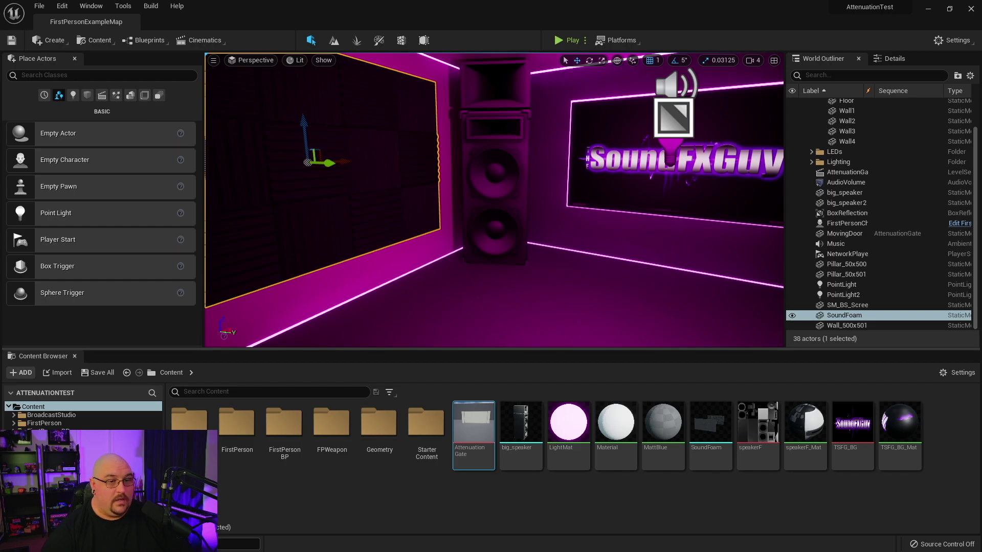
click(448, 215)
click(546, 220)
click(494, 302)
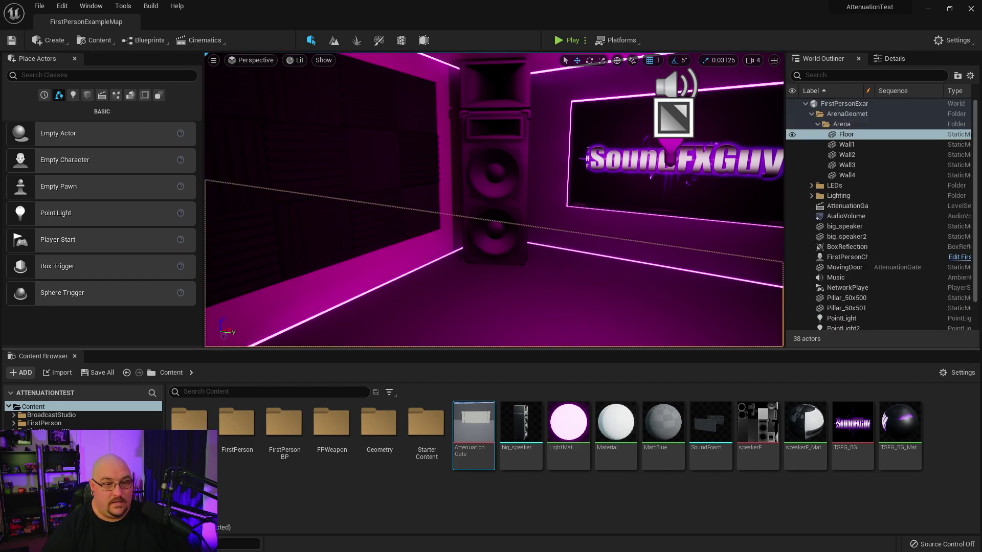
right_drag(494, 302, 619, 222)
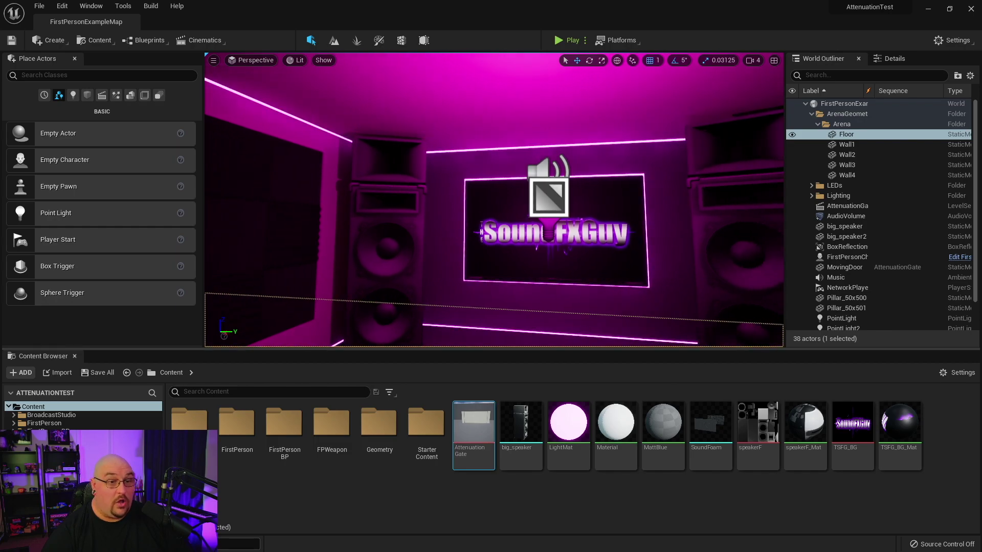
Step: Move back out of the room, select the MovingDoor, and inspect the doorway with game view on and off
key(s)
right_drag(494, 199, 421, 225)
click(455, 215)
key(d)
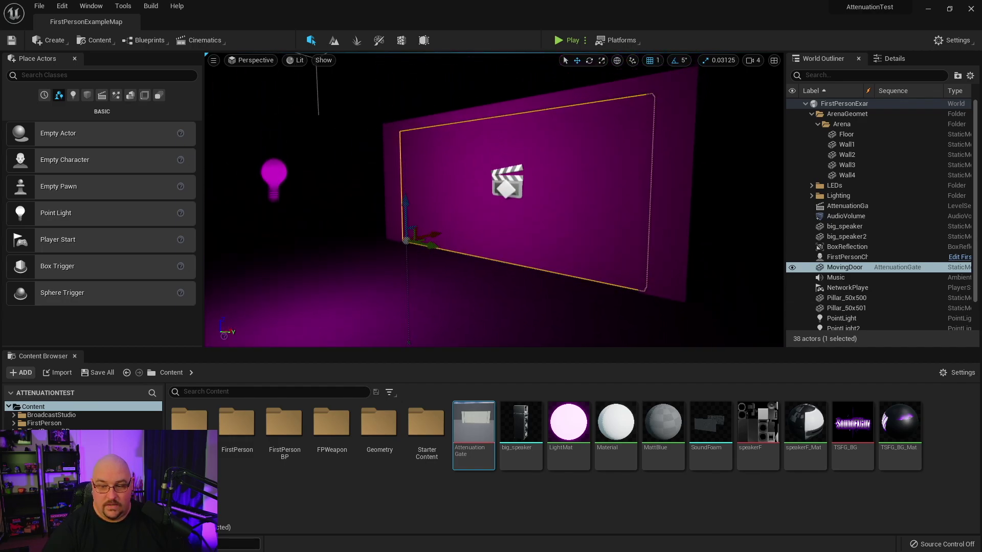
key(g)
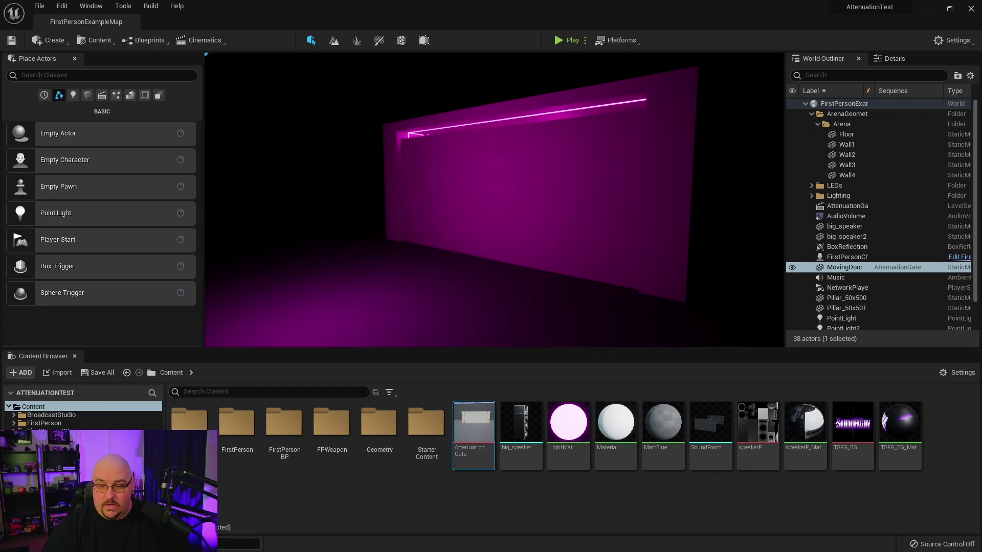
key(g)
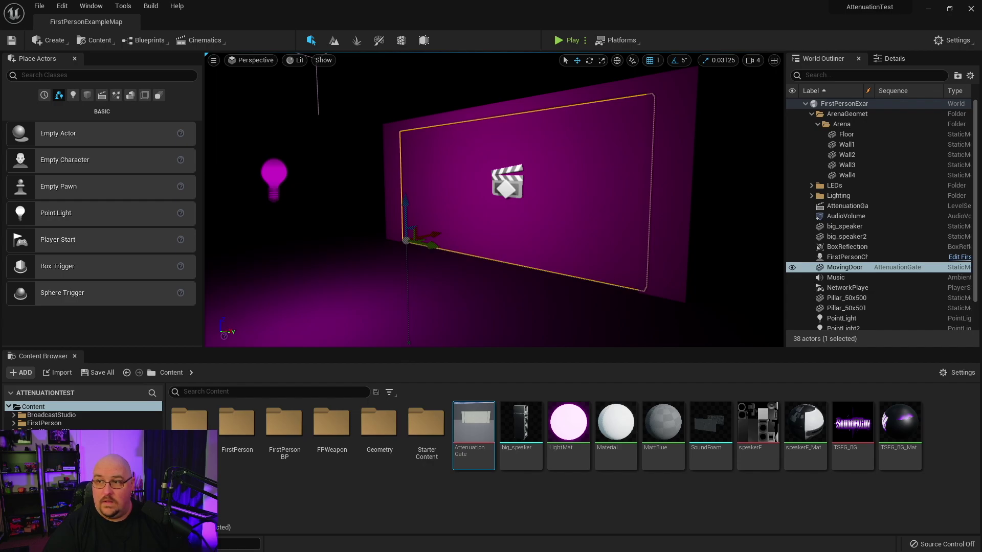
key(a)
right_drag(494, 199, 588, 199)
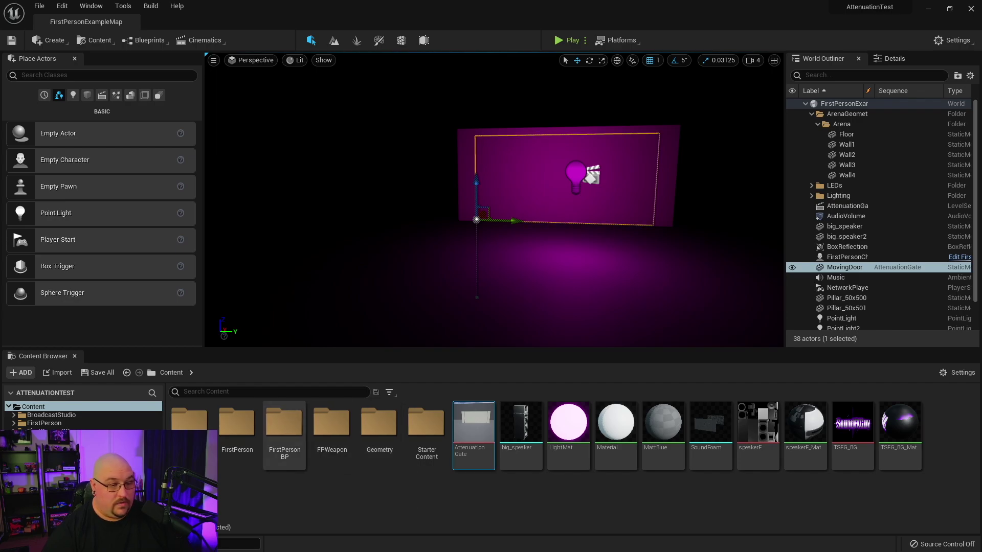
Step: Open the Music MetaSound from the FirstPersonBP folder, show its general sound settings, and open its MusicAttenuation asset
double_click(284, 427)
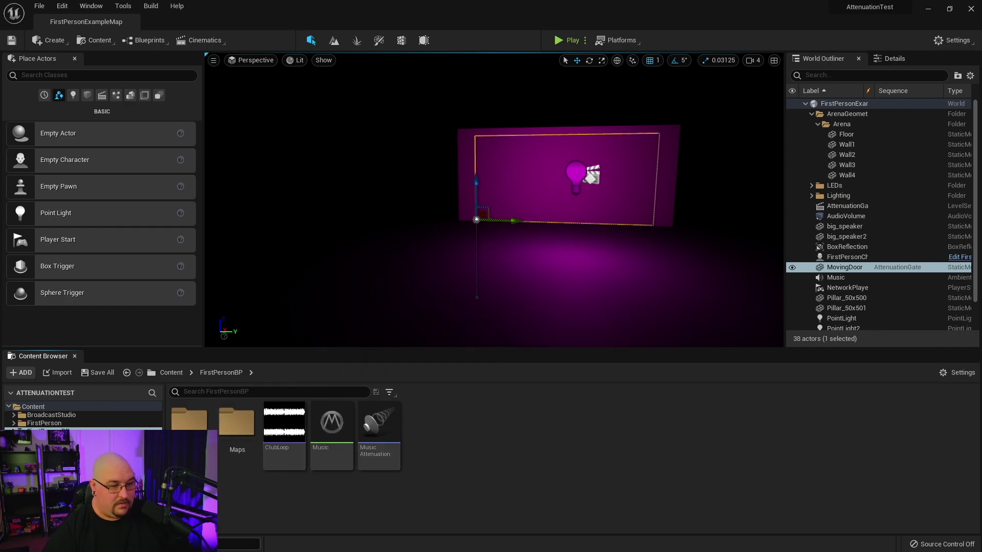
double_click(332, 424)
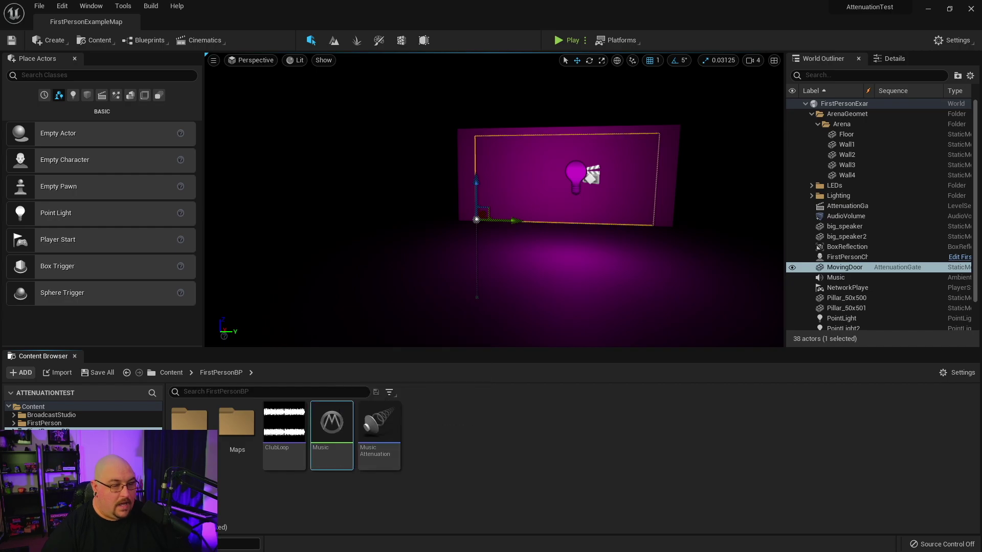
right_drag(653, 220, 604, 121)
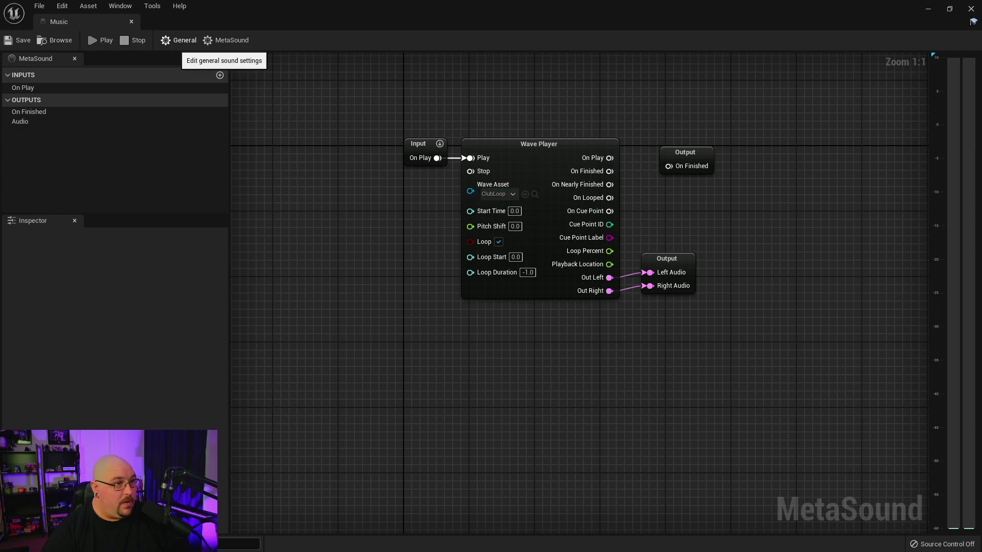
click(178, 40)
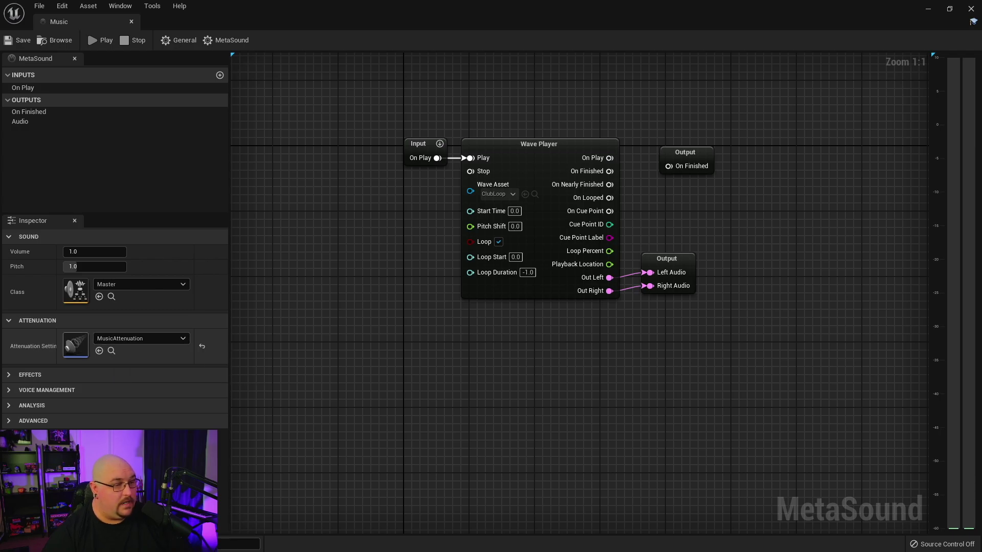
double_click(76, 346)
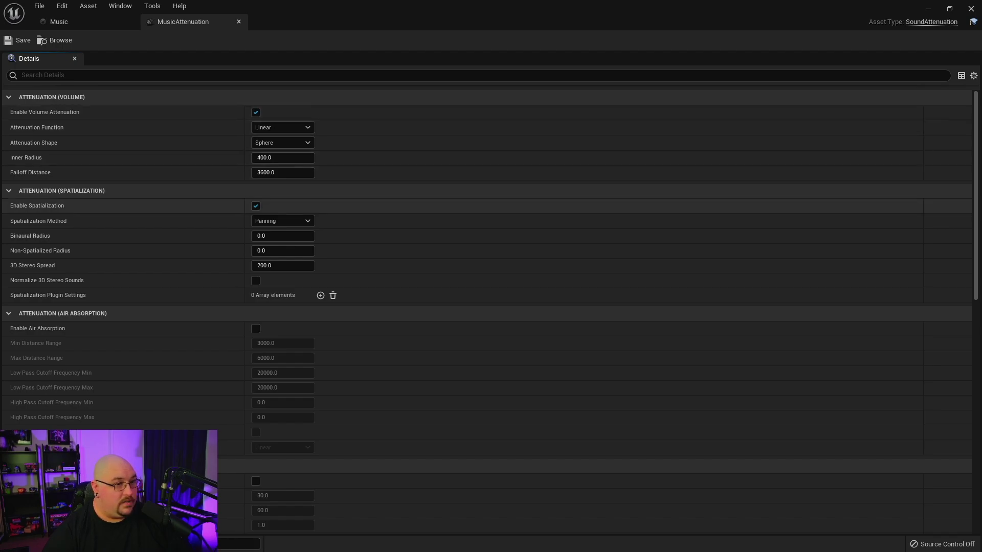
Step: Review the reverb and occlusion settings of MusicAttenuation, including the Occlusion Trace Channel options, and return to the level
scroll(491, 306, down, 10)
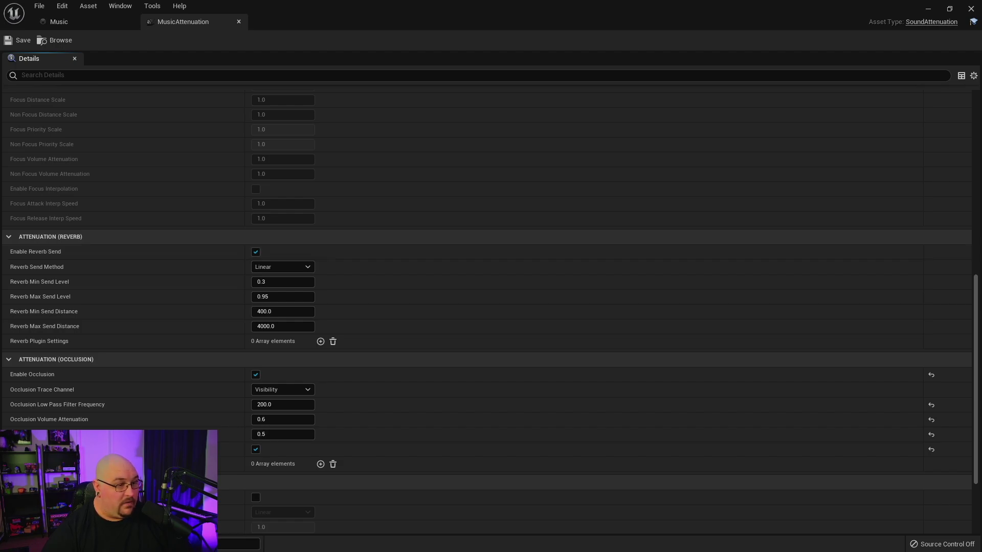
scroll(490, 313, down, 3)
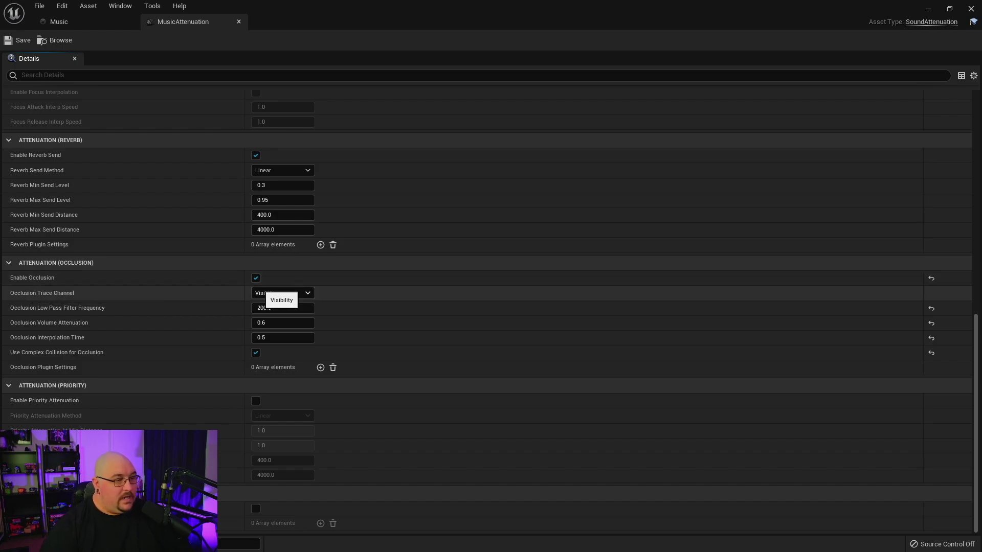
click(306, 293)
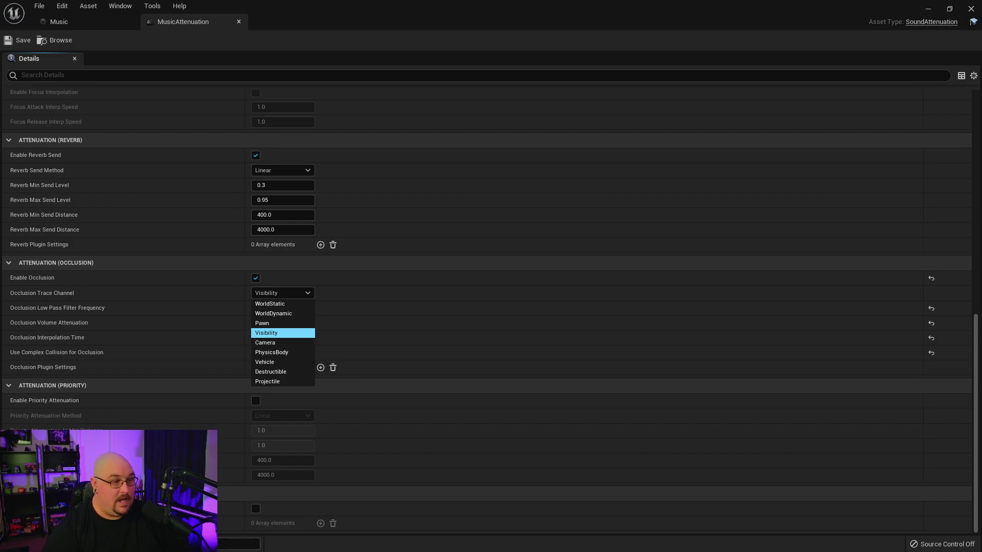
key(Escape)
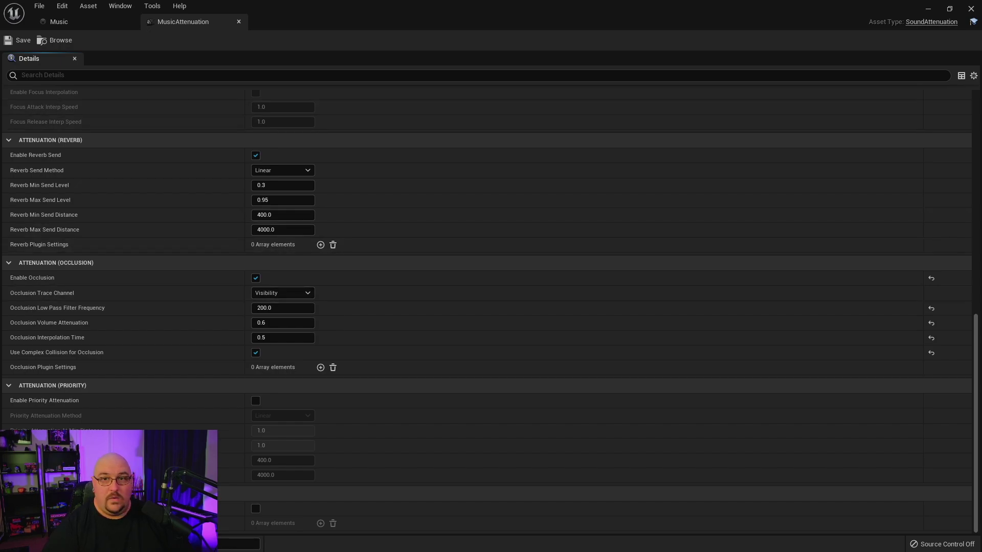
click(927, 8)
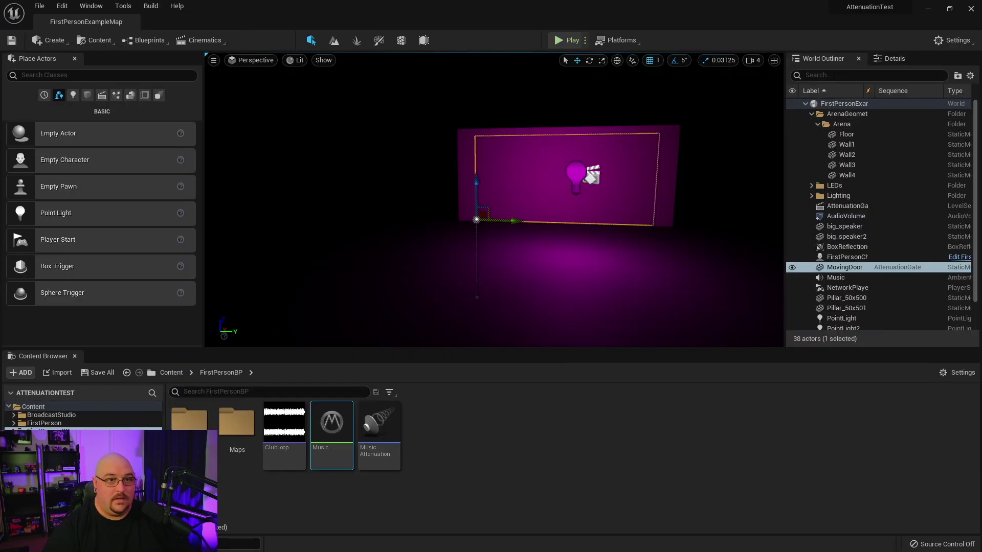
Step: Play the level, walk through the moving door up to the speakers, and stop the play session
click(567, 40)
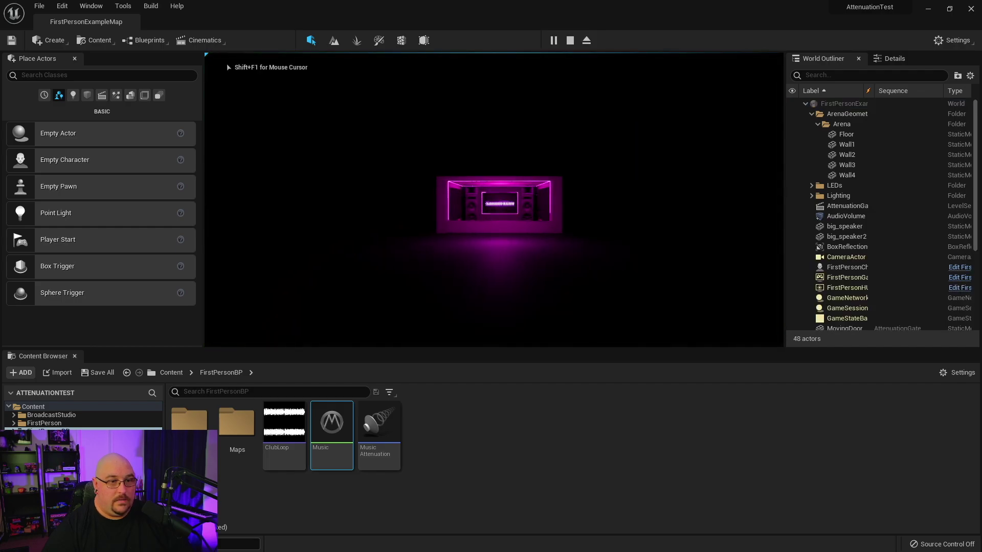
key(w)
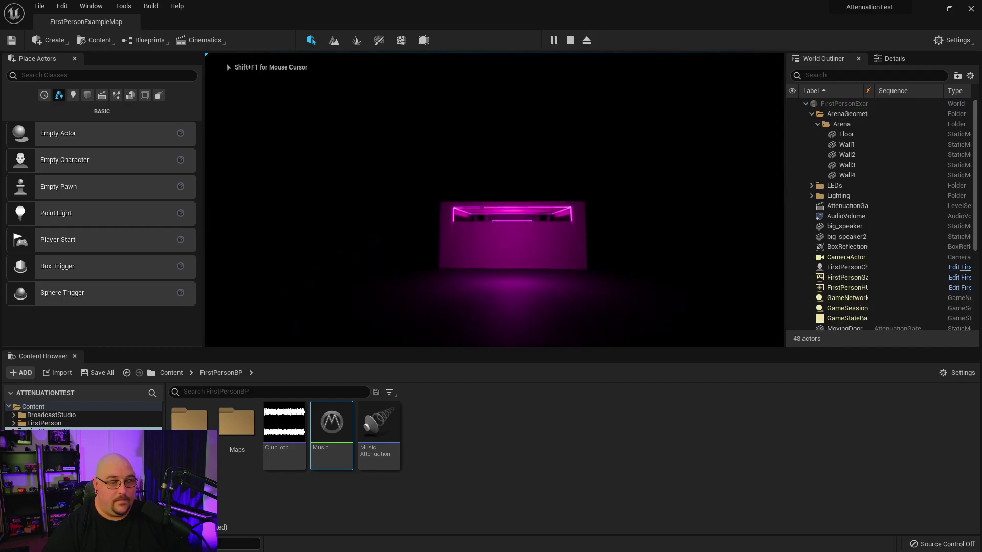
key(w)
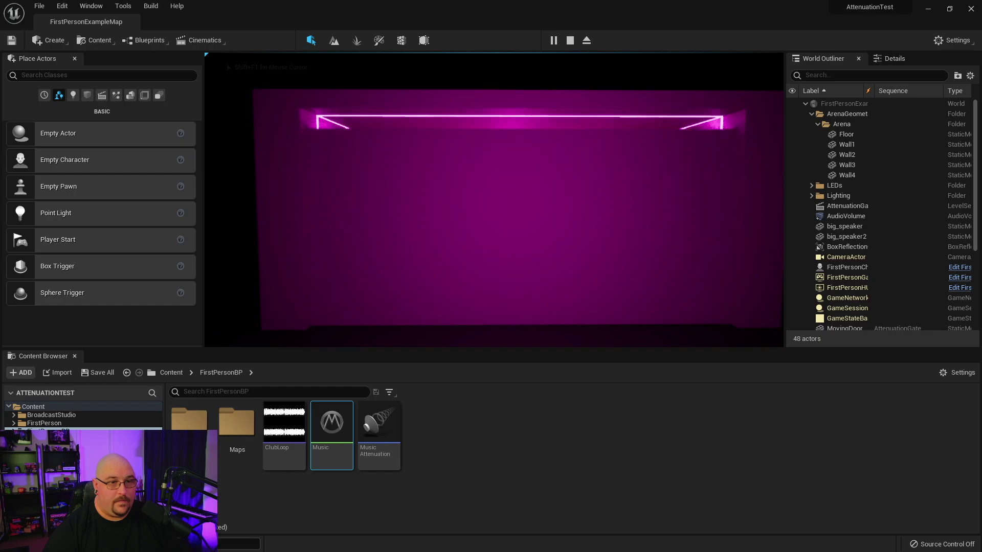
key(w)
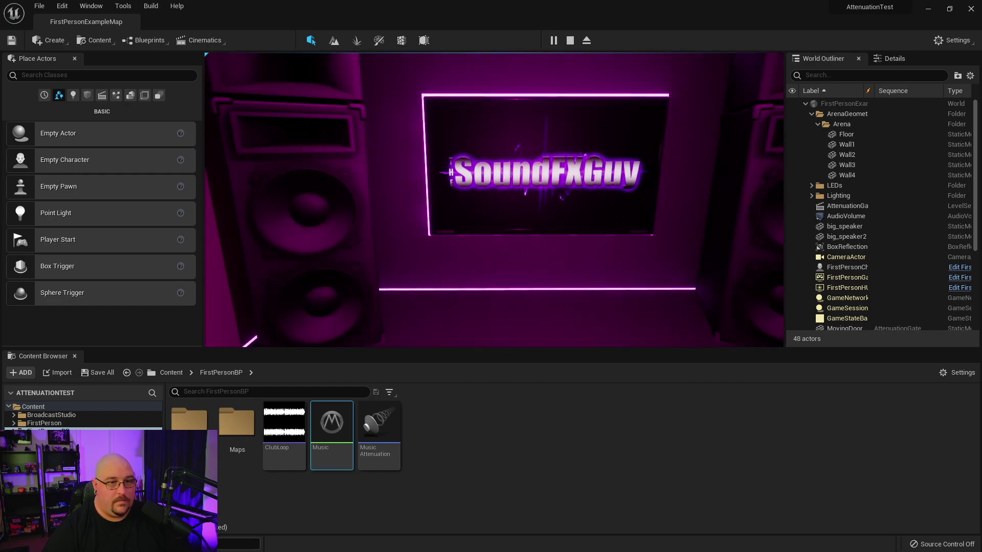
key(Escape)
key(f)
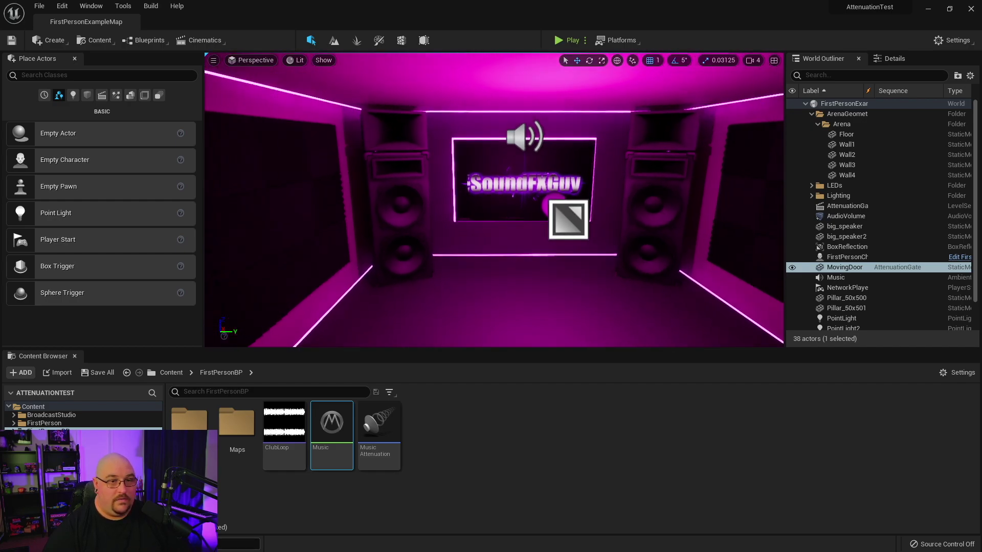
key(s)
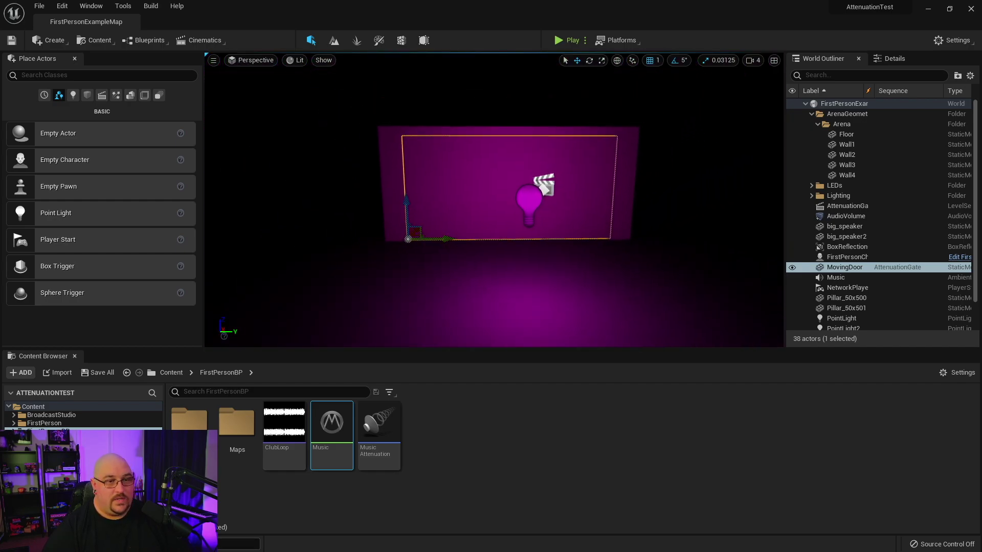
key(q)
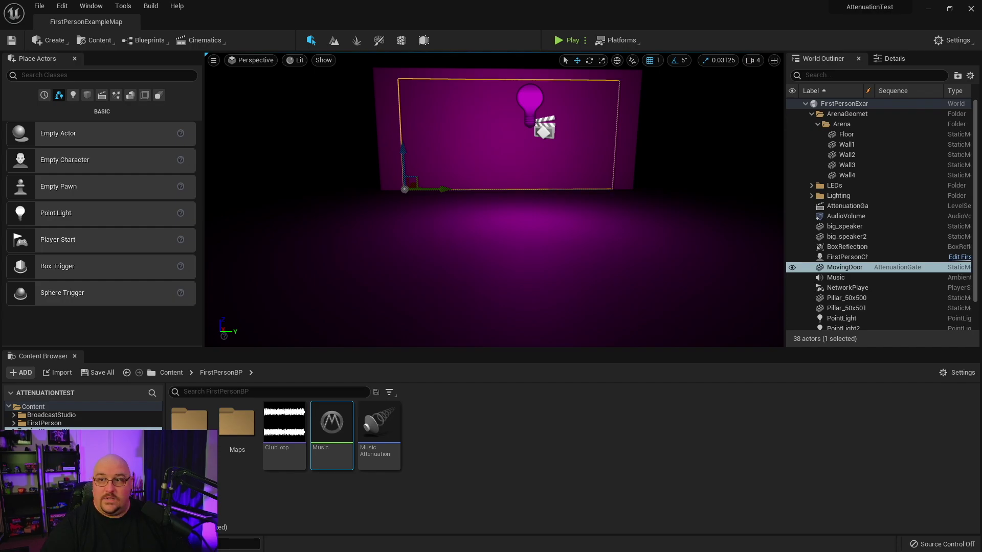
Step: Review the Music MetaSound graph and the volume and spatialization settings of MusicAttenuation, and return to the level
drag(981, 31, 526, 1)
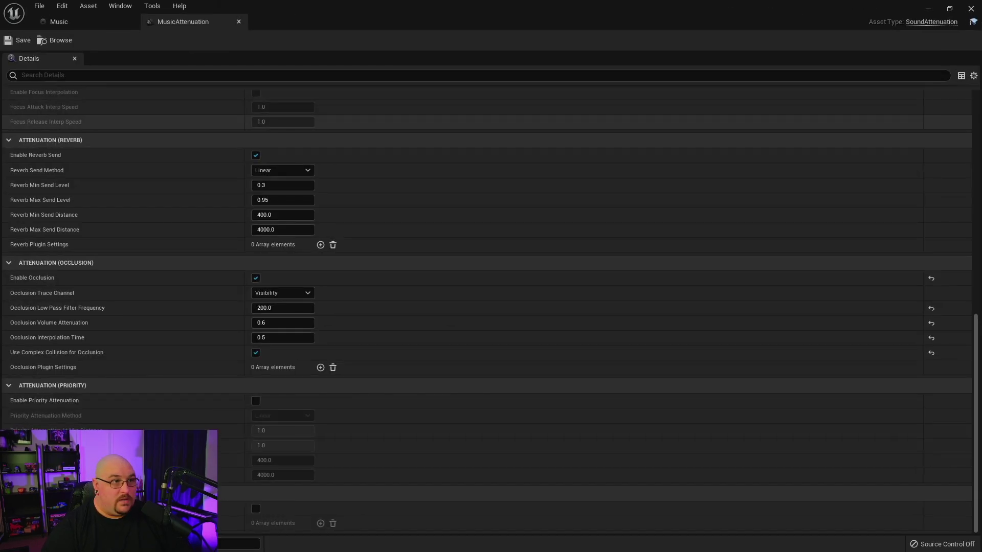
click(102, 22)
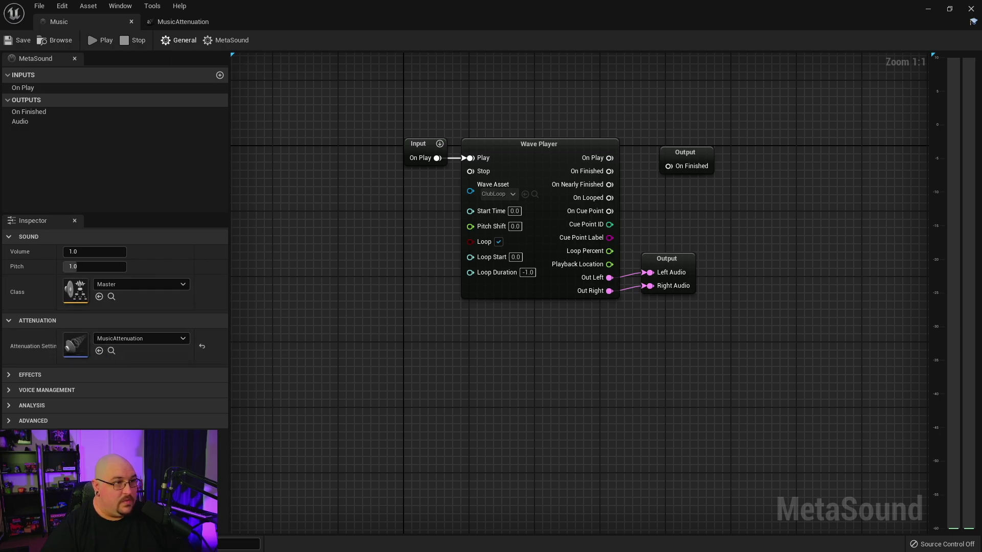
click(179, 21)
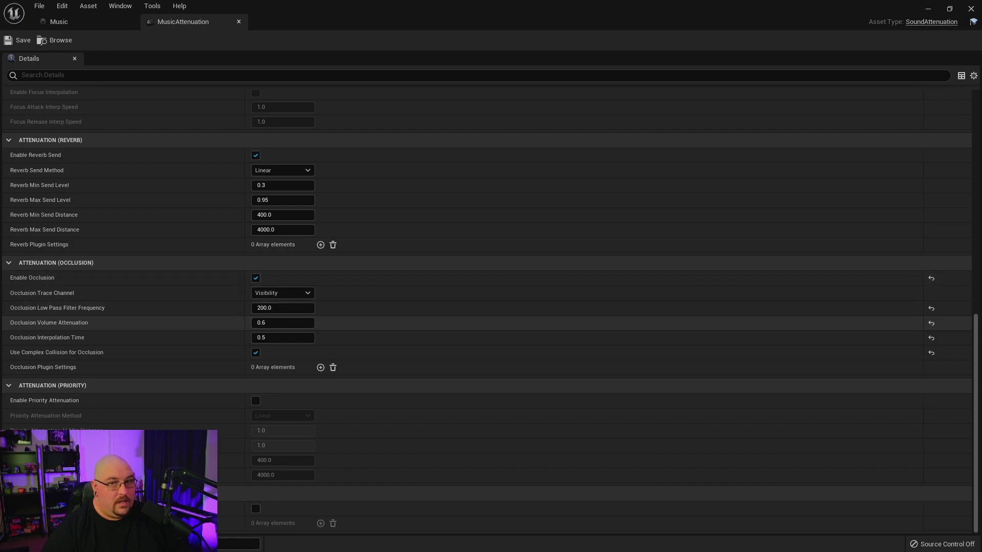
scroll(333, 313, up, 3)
scroll(486, 307, up, 15)
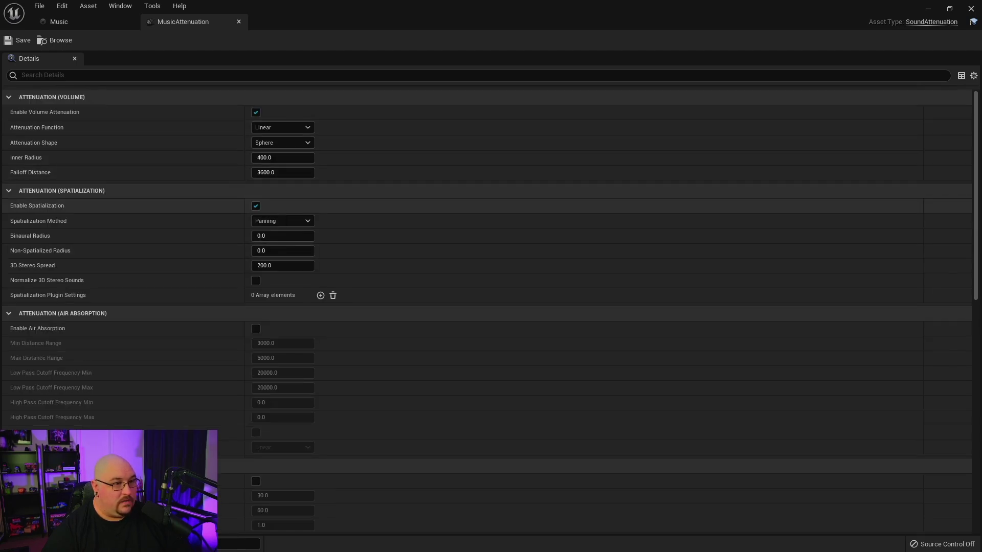
drag(375, 12, 981, 174)
Step: Select the Music ambient sound in the level and examine its attenuation sphere around the speaker room from outside
right_drag(494, 200, 503, 179)
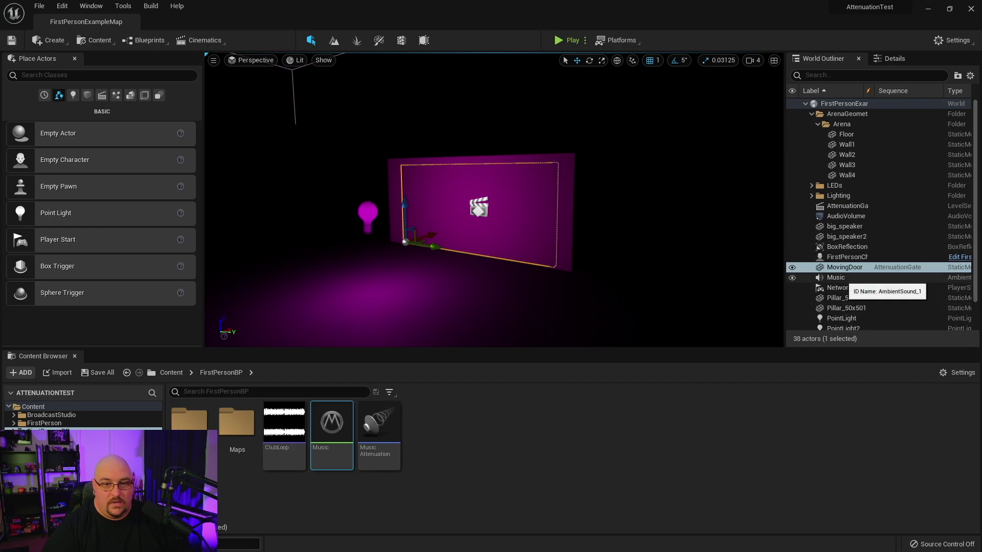
click(836, 278)
double_click(836, 277)
right_drag(494, 199, 430, 235)
key(s)
key(s)
key(s)
key(s)
key(s)
key(s)
alt+drag(720, 257, 737, 259)
right_drag(494, 200, 623, 282)
key(w)
key(w)
key(a)
key(d)
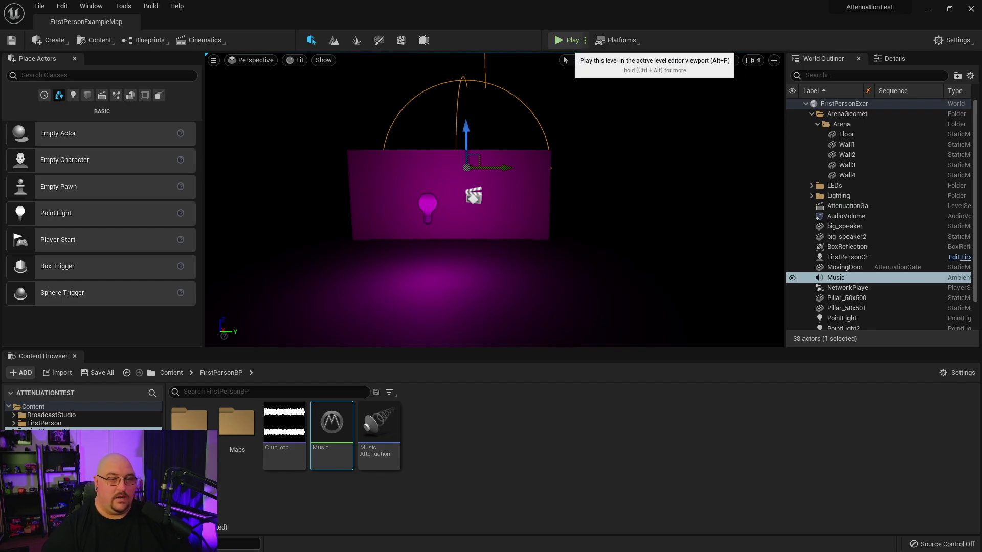
Step: Play the level again, walk into the speaker room and back outside past its wall, stop playing, and return to the room's front
click(569, 41)
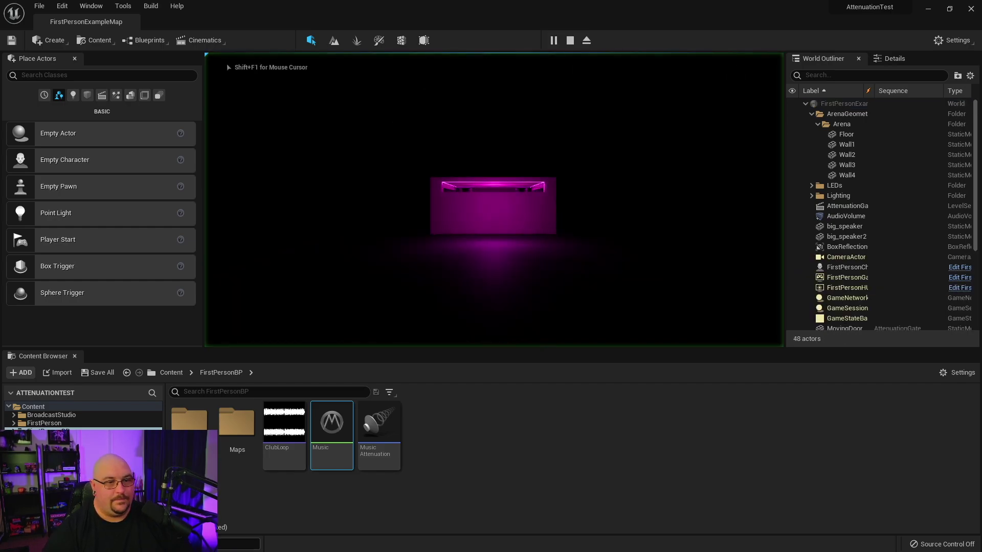
key(w)
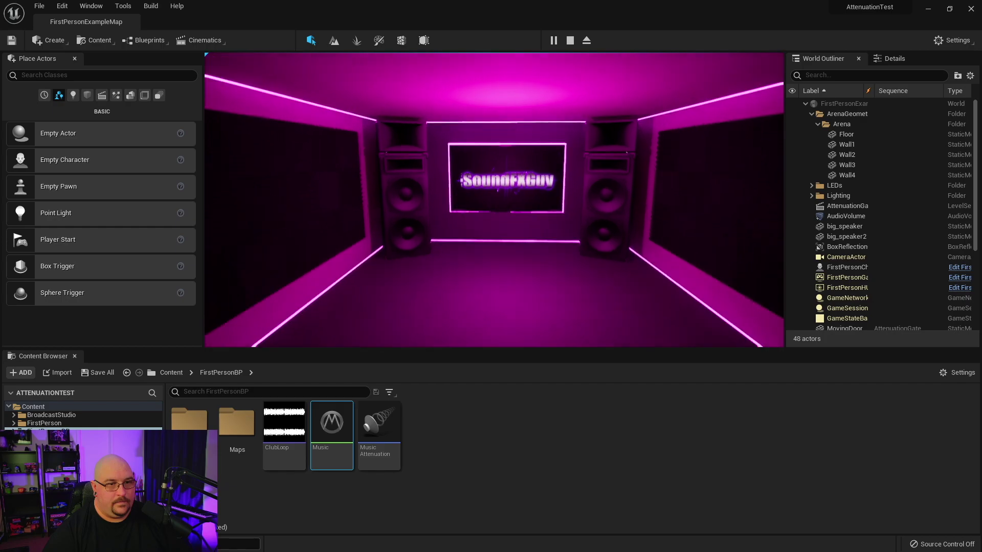
key(w)
key(w)
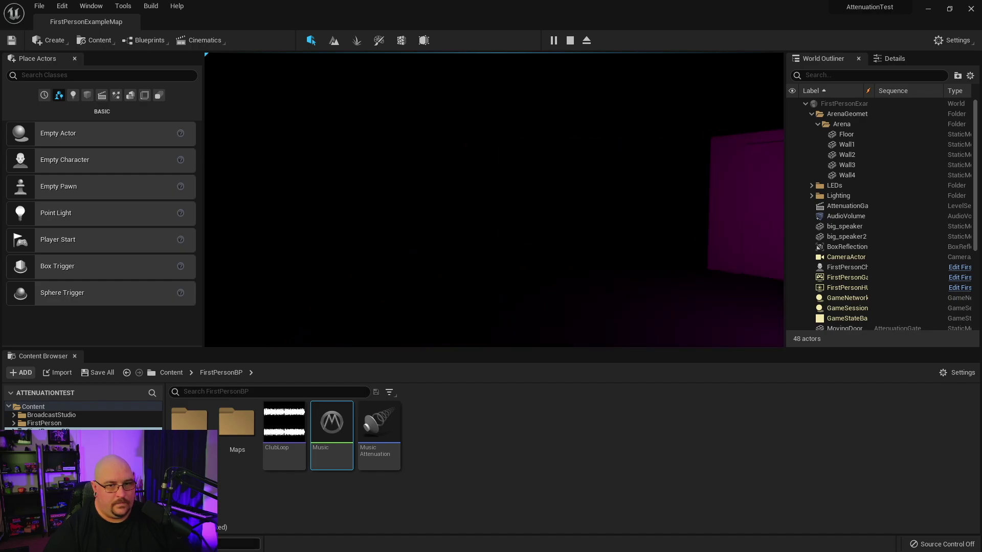
key(Escape)
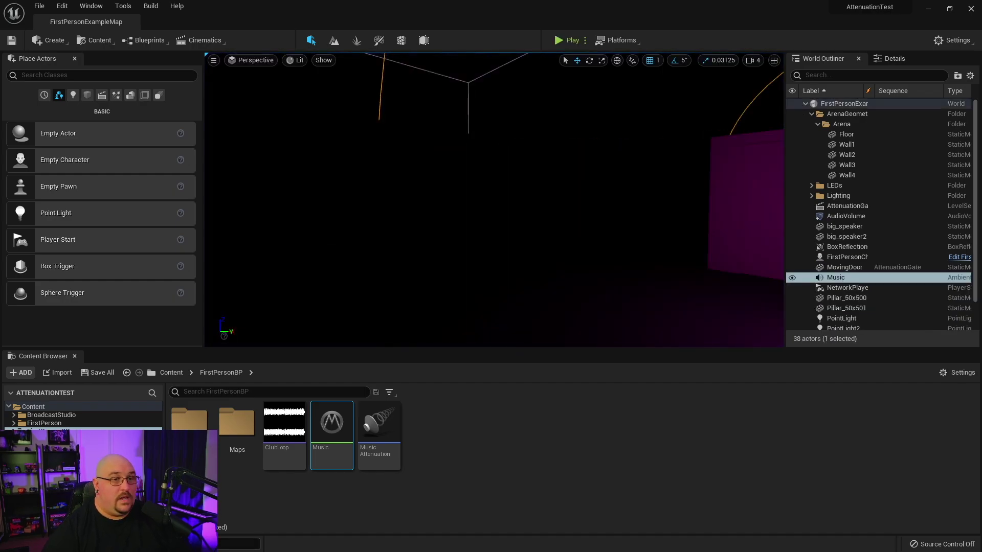
key(f)
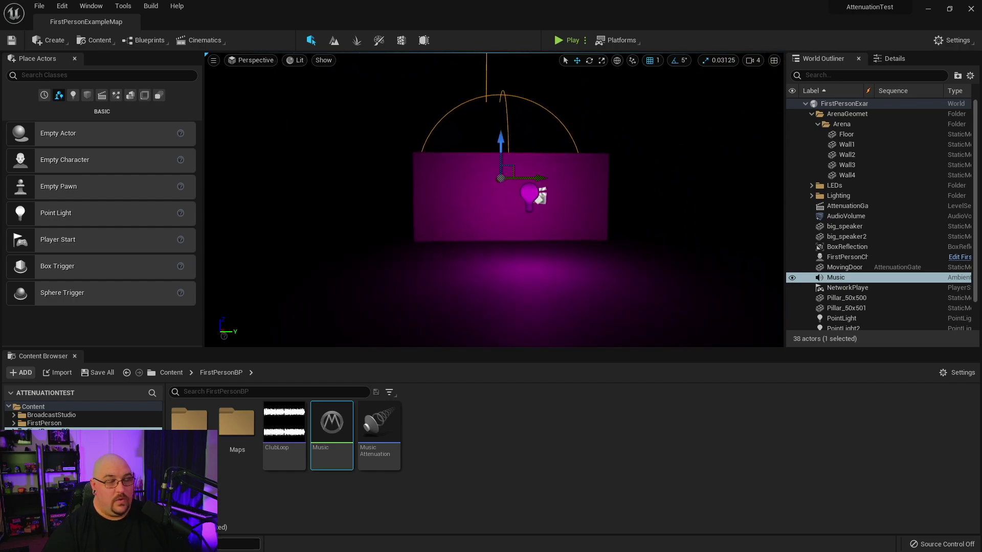
key(s)
key(d)
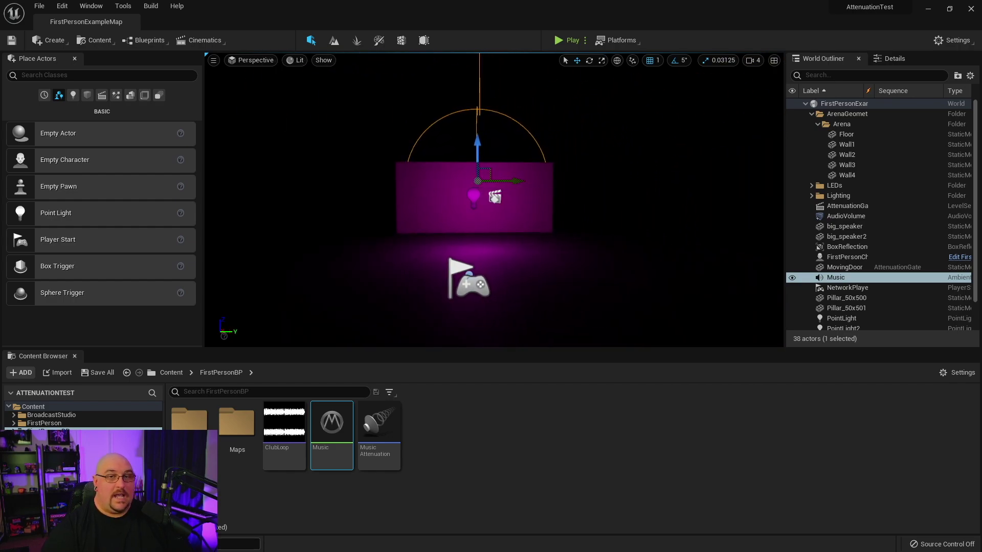